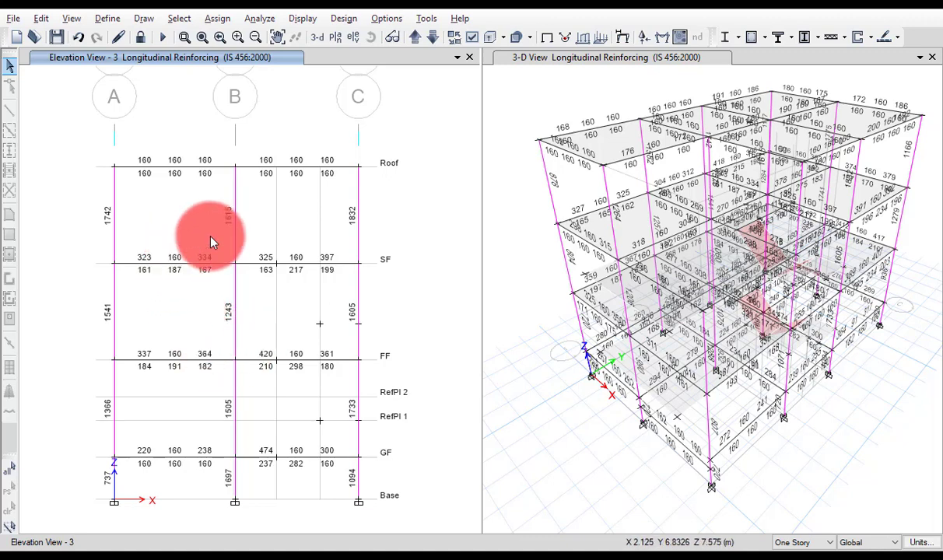
# - Read the IS 456 longitudinal reinforcing values on the beams of elevation 3 and the 3-D frame
pyautogui.moveTo(270, 265)
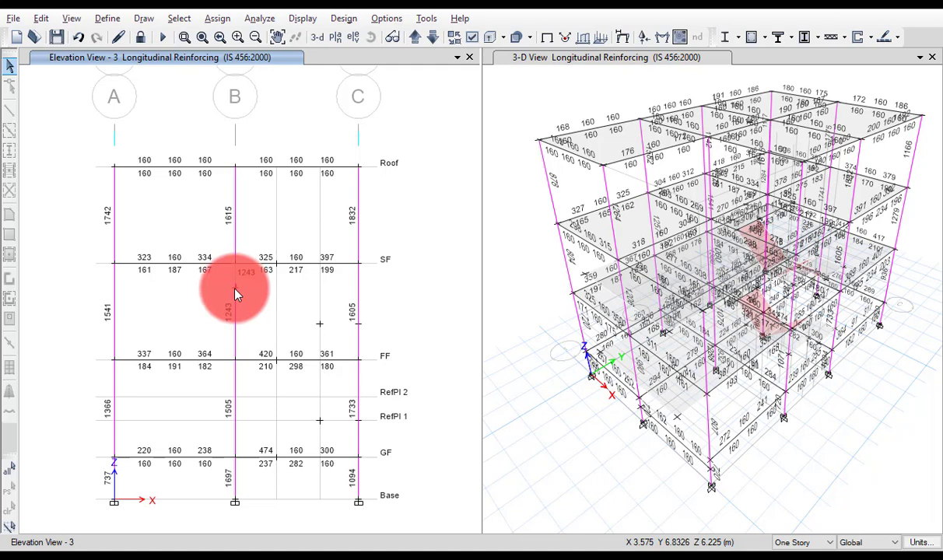
pyautogui.moveTo(217, 274)
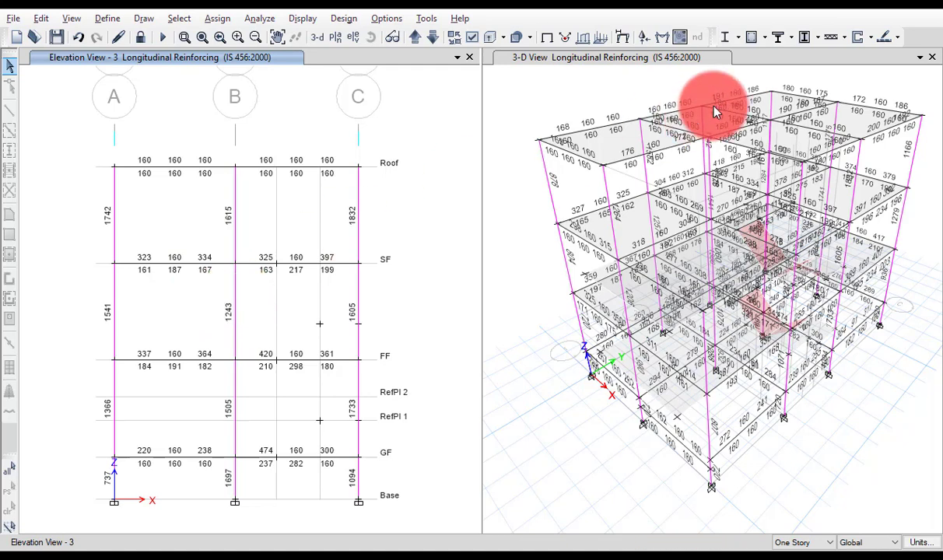
# - Set elevation 3's design output to Identify All Failures, which shows no failed members
pyautogui.click(768, 38)
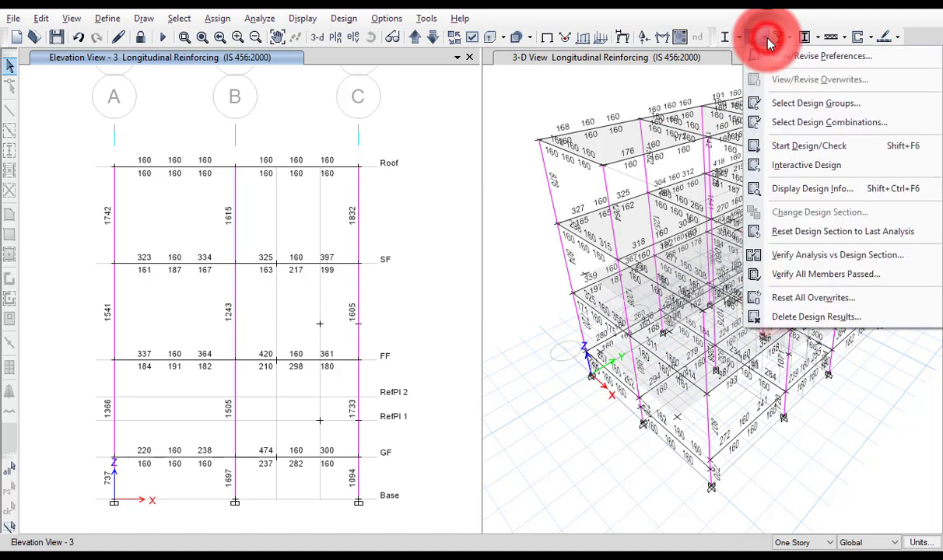
pyautogui.click(817, 189)
pyautogui.click(651, 187)
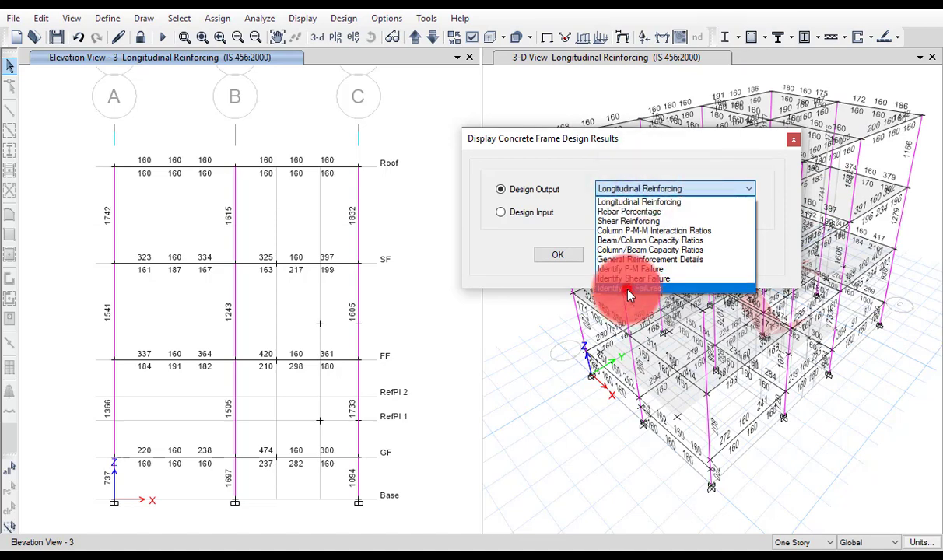
pyautogui.click(627, 290)
pyautogui.click(711, 257)
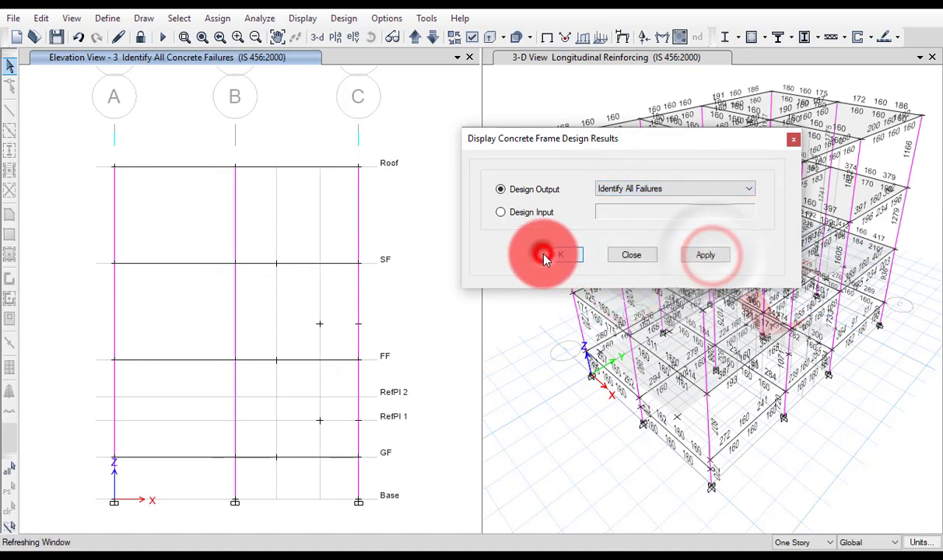
pyautogui.click(554, 255)
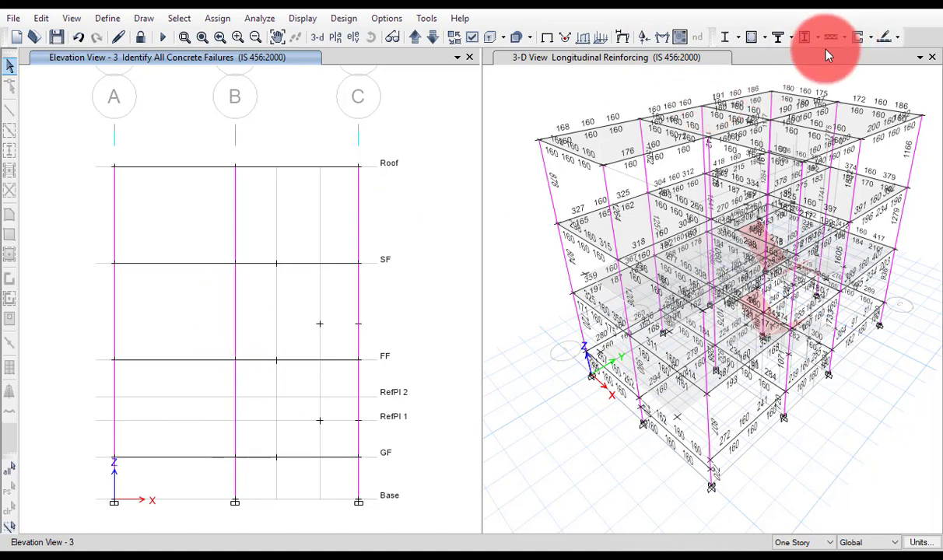
# - Show Beam/Column Capacity Ratios on elevation 3, such as 0.953 and 0.985 at the roof
pyautogui.click(765, 38)
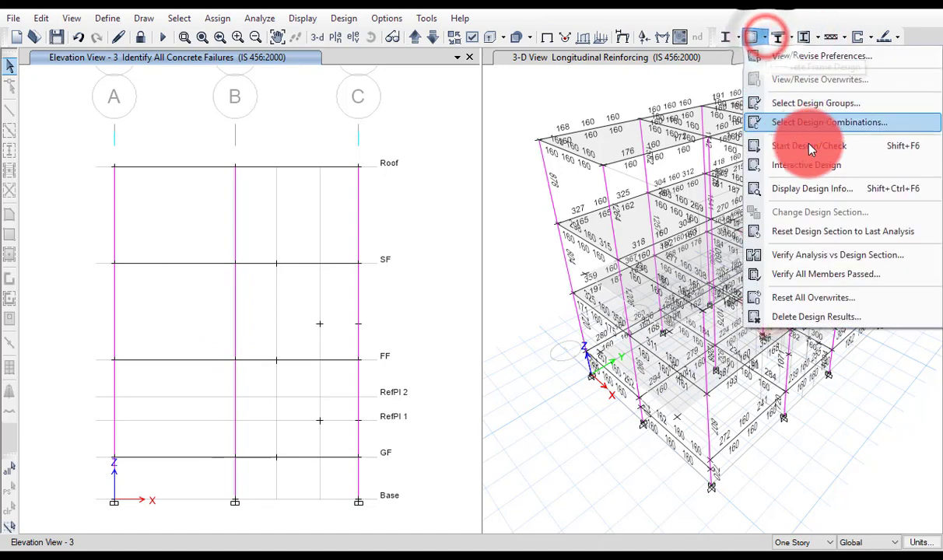
pyautogui.click(829, 192)
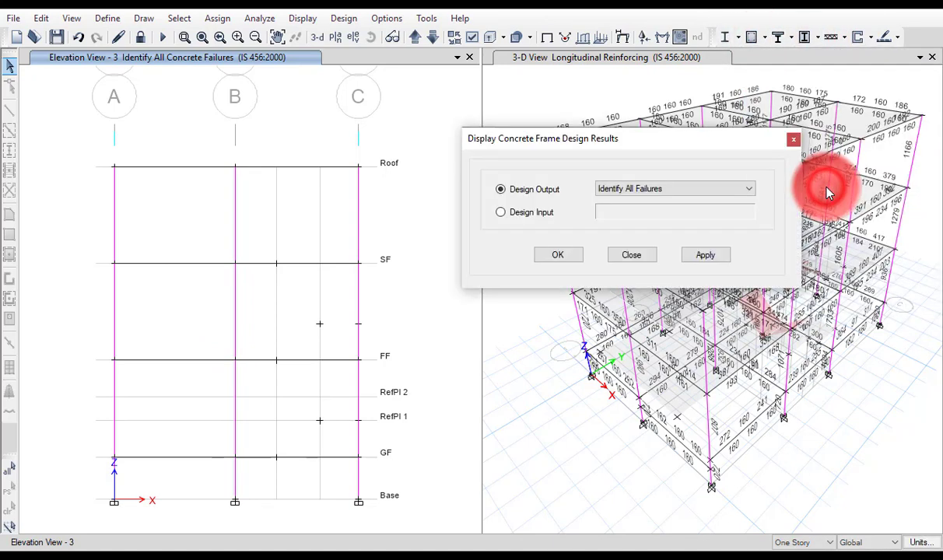
pyautogui.click(673, 193)
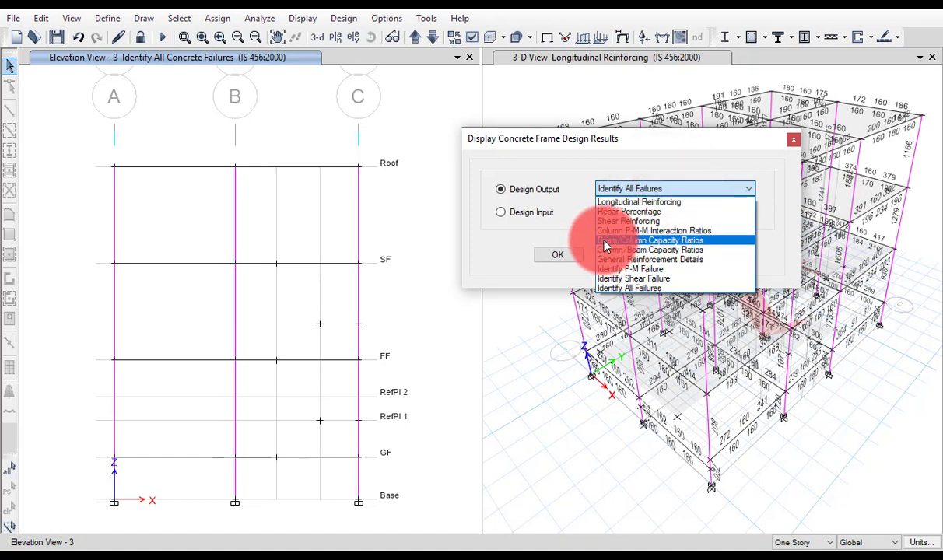
pyautogui.click(699, 242)
pyautogui.click(706, 254)
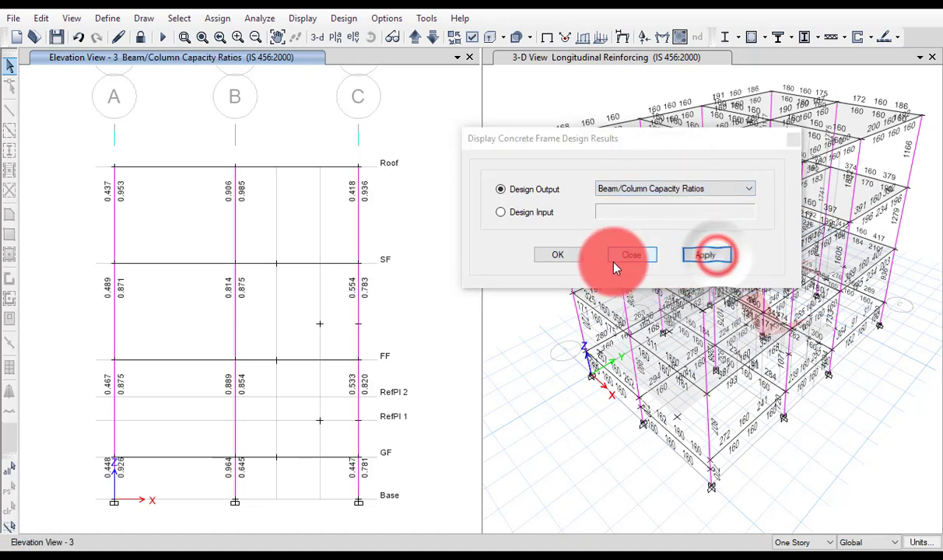
pyautogui.click(578, 257)
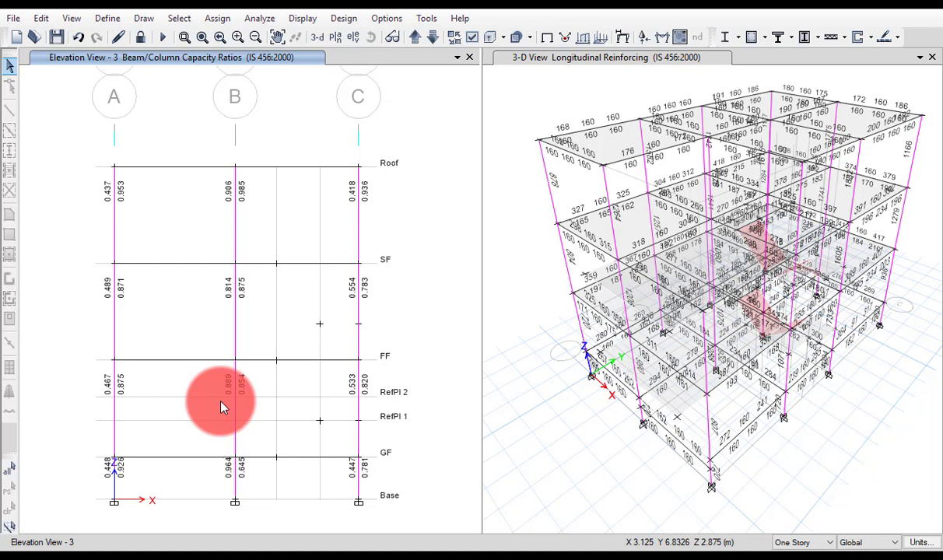
# - Unlock the model, discarding analysis results, and confirm Fe500 longitudinal rebar in the Column section
pyautogui.click(140, 37)
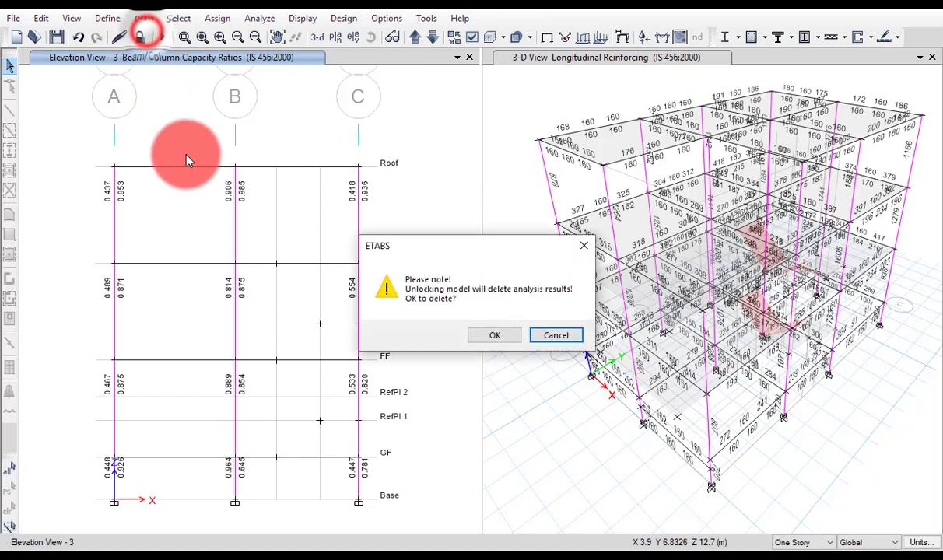
pyautogui.click(495, 335)
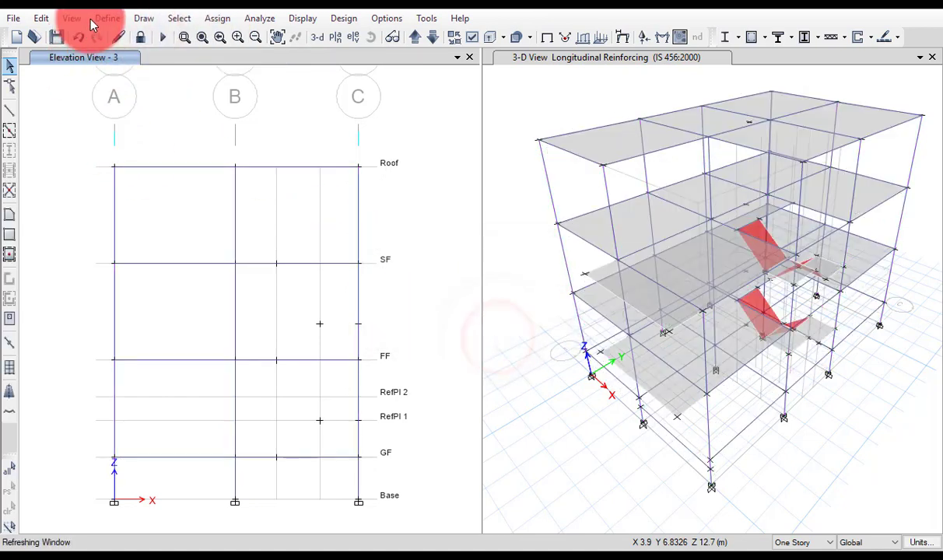
pyautogui.click(107, 18)
pyautogui.moveTo(138, 89)
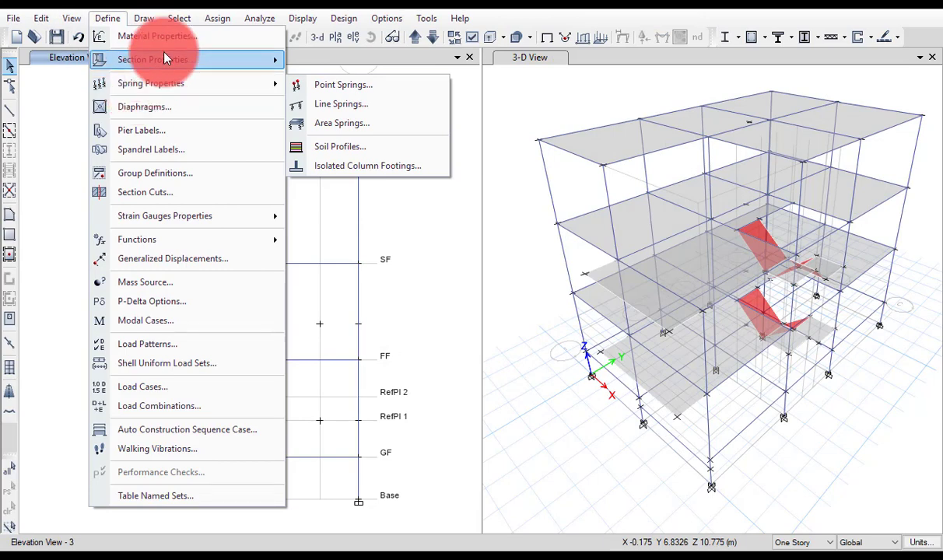
pyautogui.moveTo(161, 59)
pyautogui.click(309, 65)
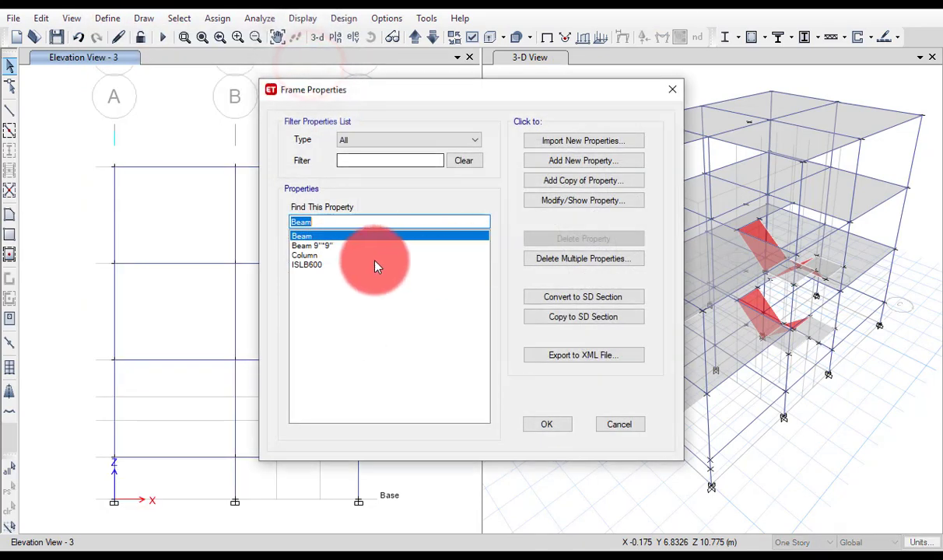
pyautogui.click(361, 257)
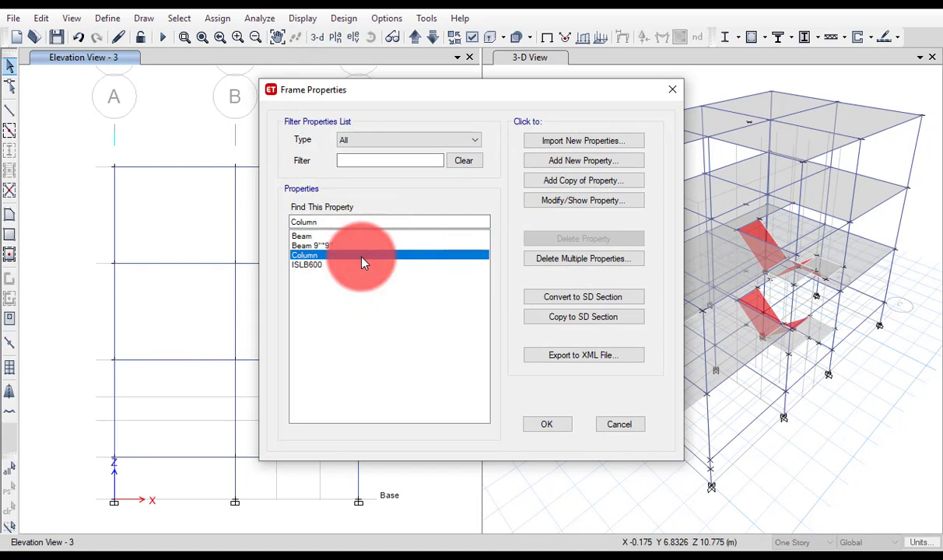
pyautogui.doubleClick(360, 256)
pyautogui.click(634, 333)
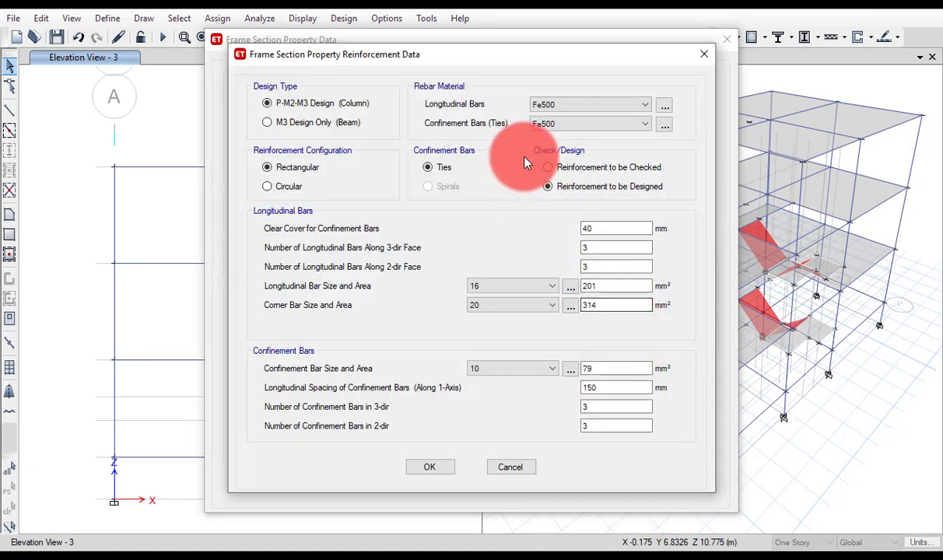
pyautogui.click(573, 105)
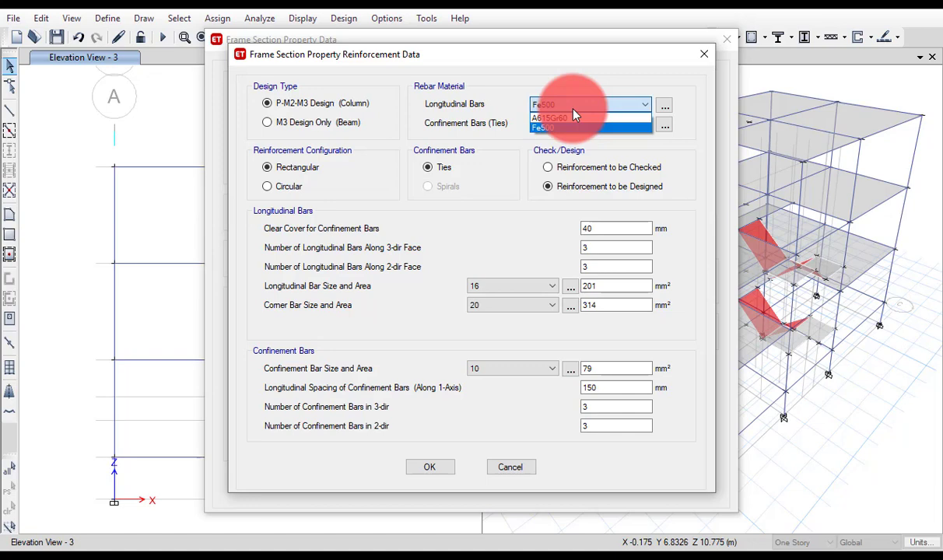
pyautogui.click(573, 117)
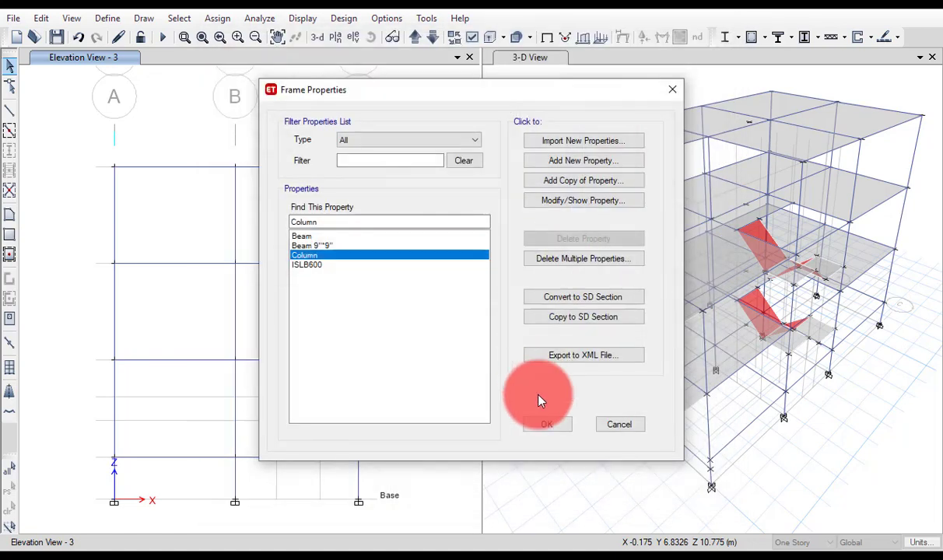
pyautogui.click(552, 423)
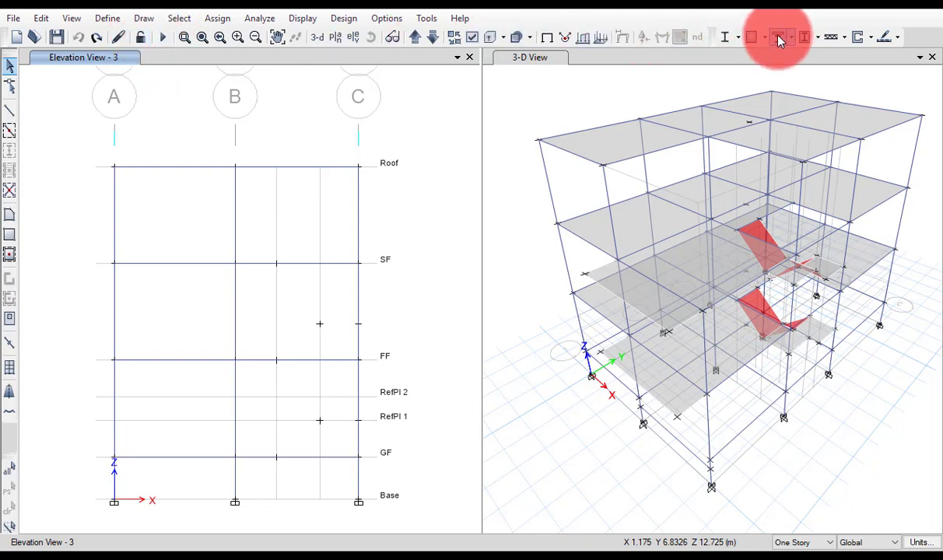
# - Run the analysis and launch Microsoft Office Excel 2007 while it computes
pyautogui.click(161, 37)
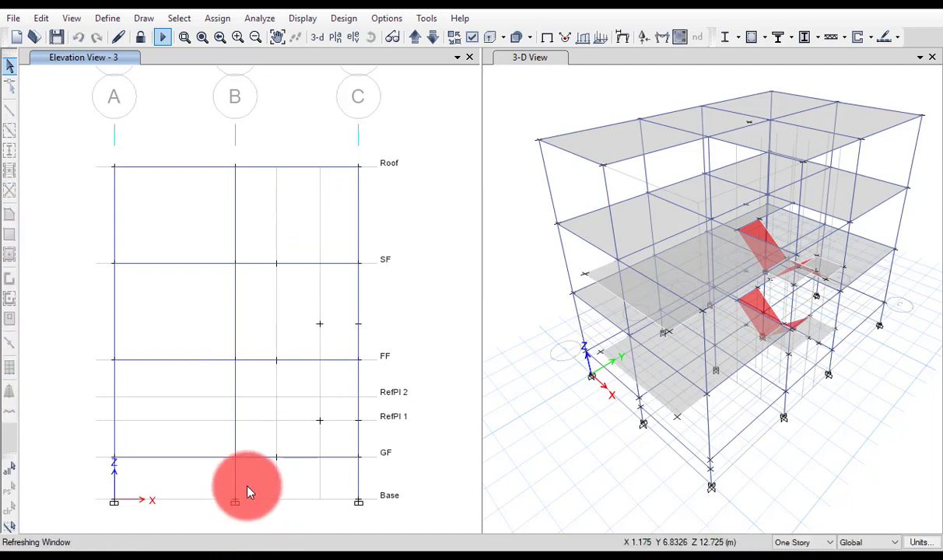
pyautogui.press('super')
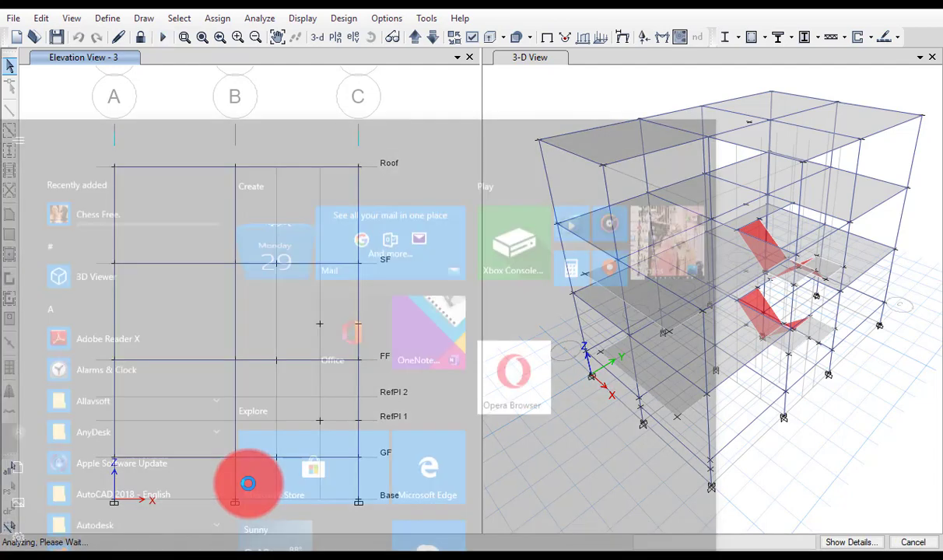
pyautogui.write('exce')
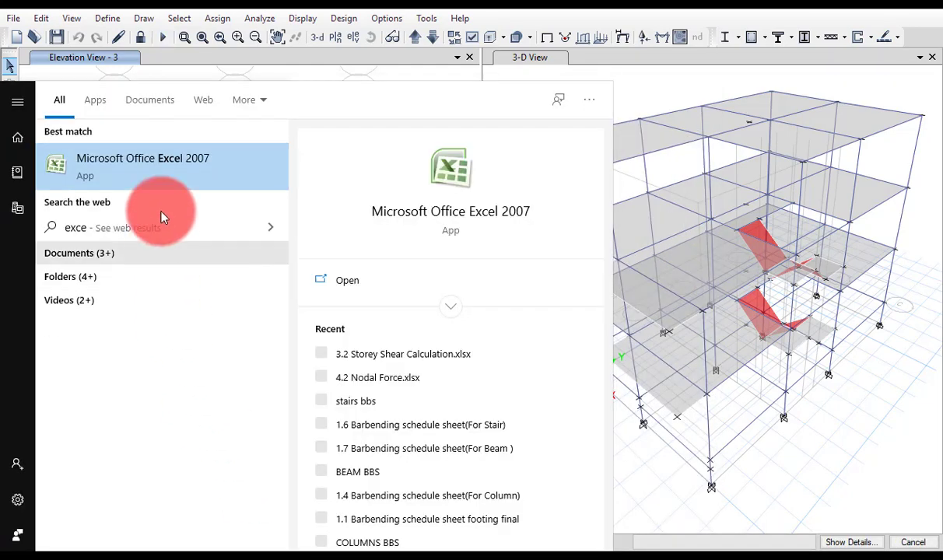
pyautogui.click(173, 161)
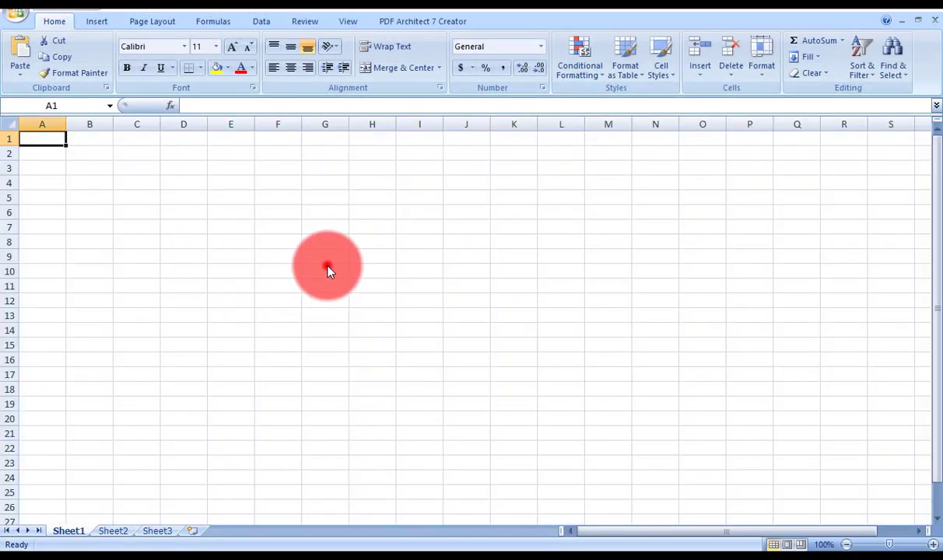
pyautogui.click(326, 276)
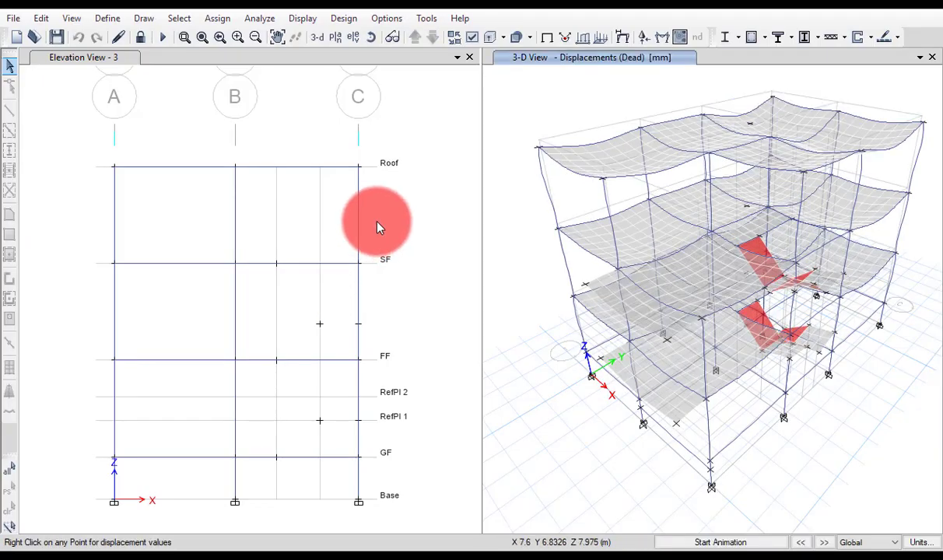
# - Start the concrete frame Design/Check and move its progress box aside
pyautogui.click(343, 18)
pyautogui.moveTo(358, 55)
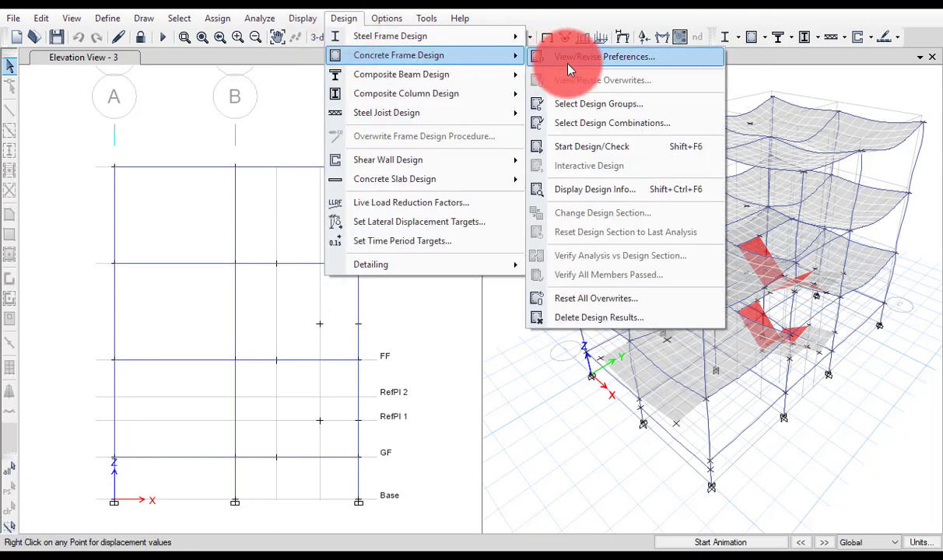
pyautogui.click(593, 147)
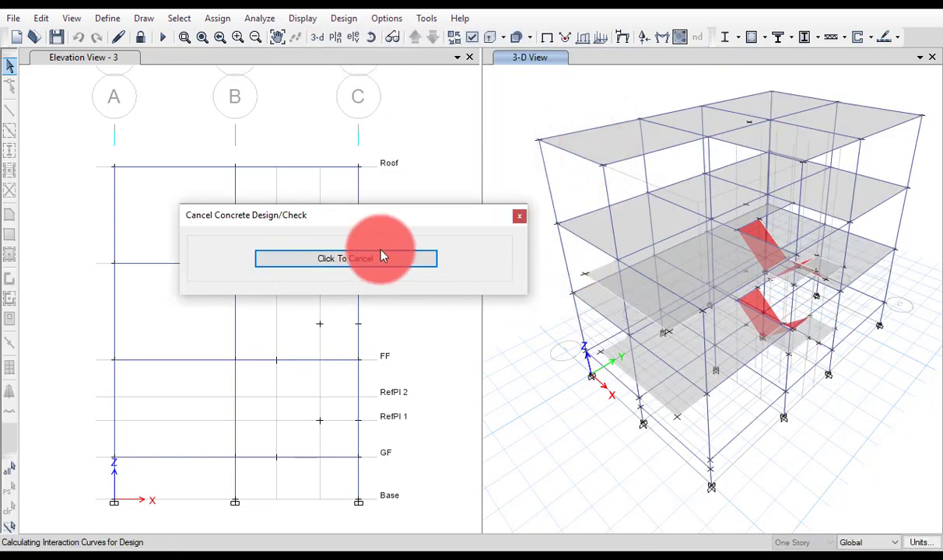
pyautogui.moveTo(381, 222); pyautogui.dragTo(351, 174)
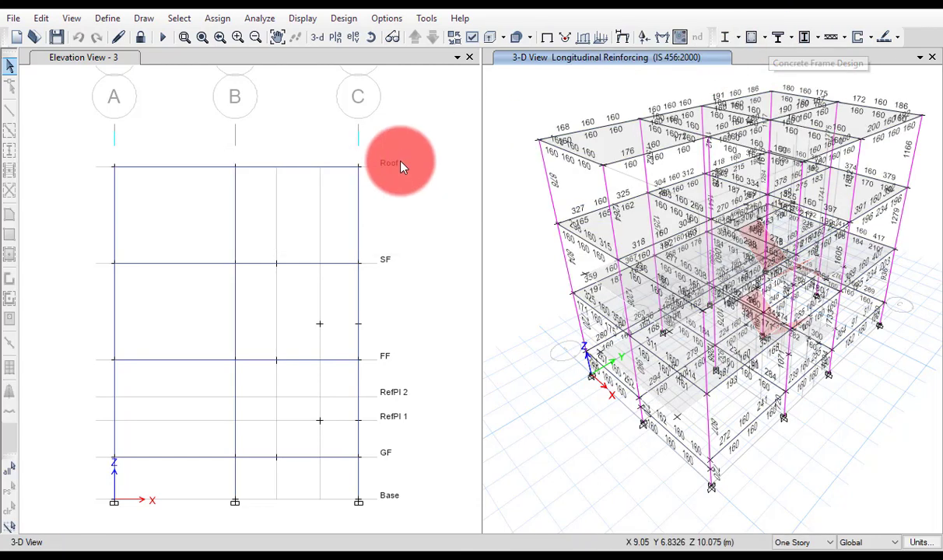
# - Show longitudinal reinforcing results on elevation 3, then switch to the blank Excel sheet
pyautogui.click(189, 115)
pyautogui.click(764, 37)
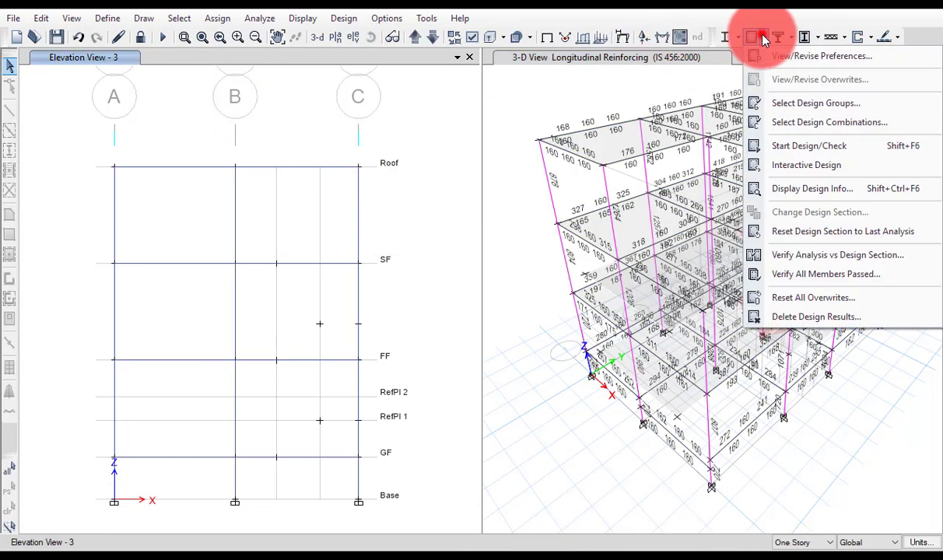
pyautogui.click(828, 190)
pyautogui.click(676, 197)
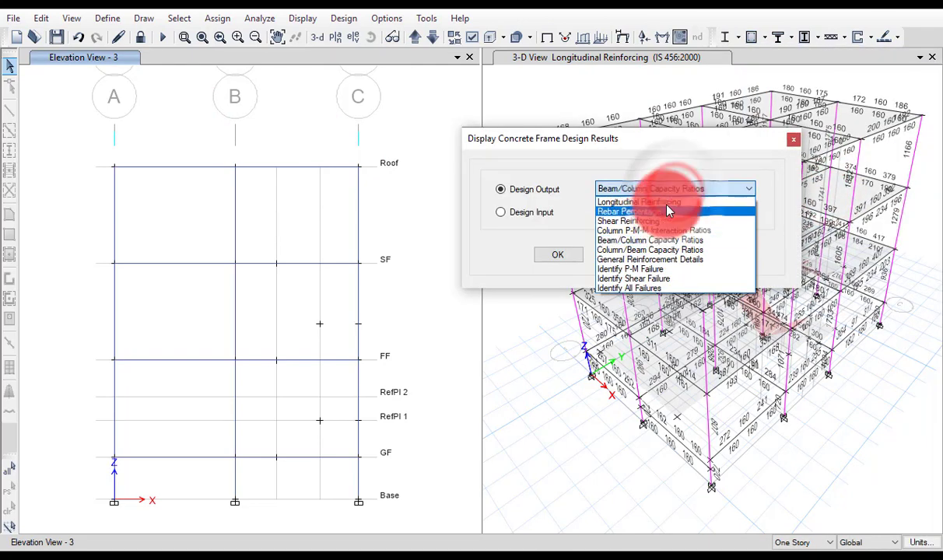
pyautogui.click(667, 204)
pyautogui.click(578, 261)
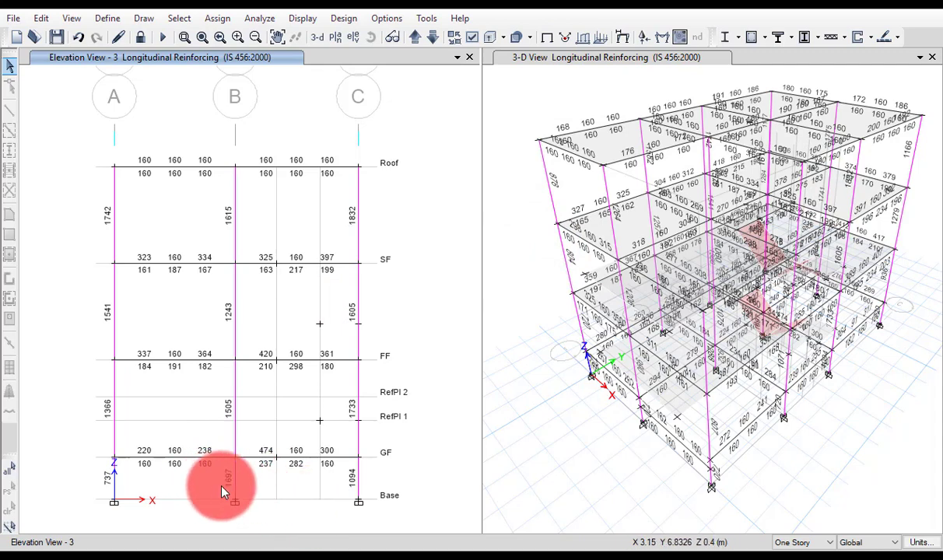
pyautogui.hotkey('alt', 'Tab')
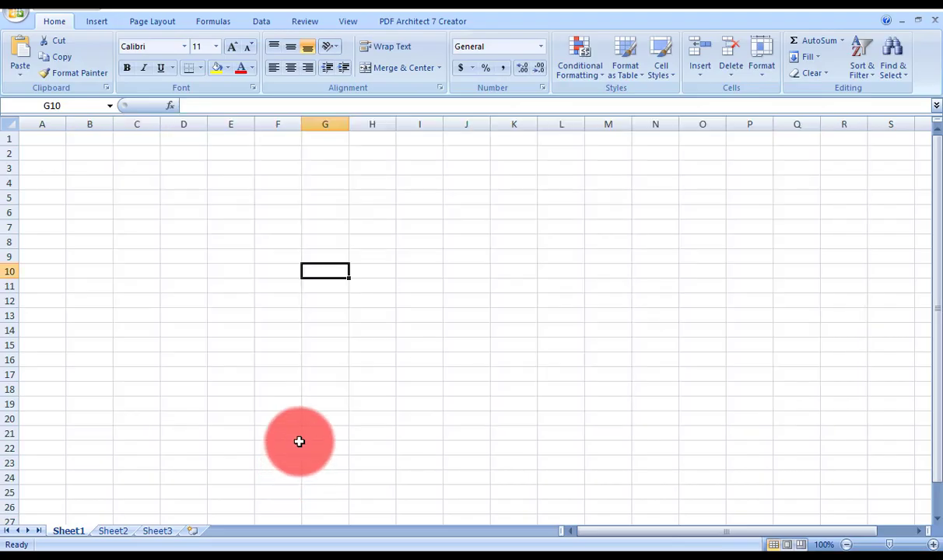
# - Enter the table headers bar, nos and area in G10:I10
pyautogui.write('bar')
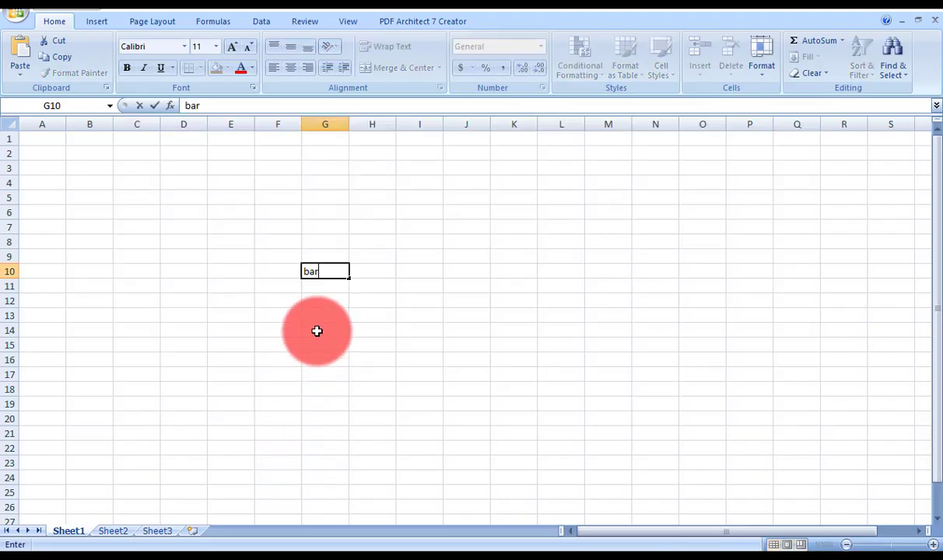
pyautogui.press('Tab')
pyautogui.write('no')
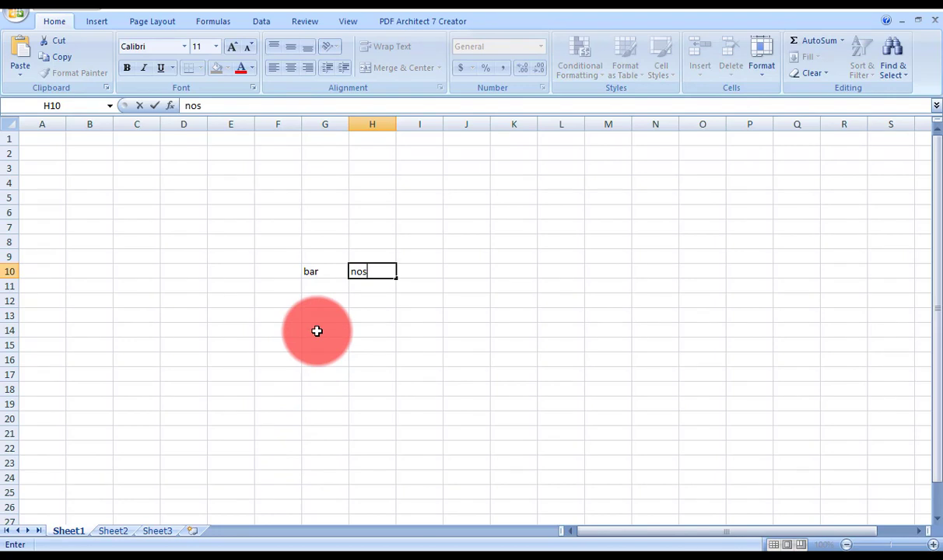
pyautogui.press('Tab')
pyautogui.write('area')
pyautogui.press('Tab')
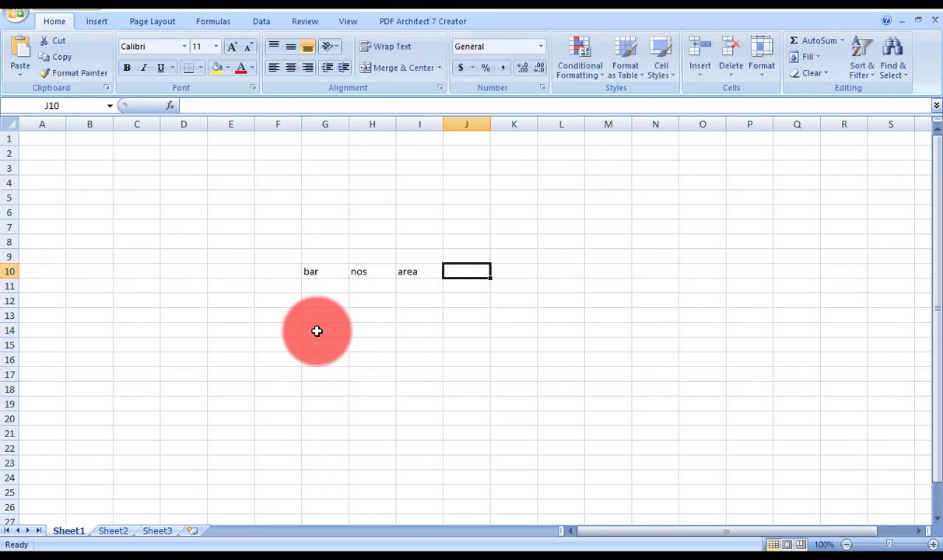
pyautogui.press('Down')
pyautogui.press('Left')
pyautogui.press('Left')
pyautogui.press('Left')
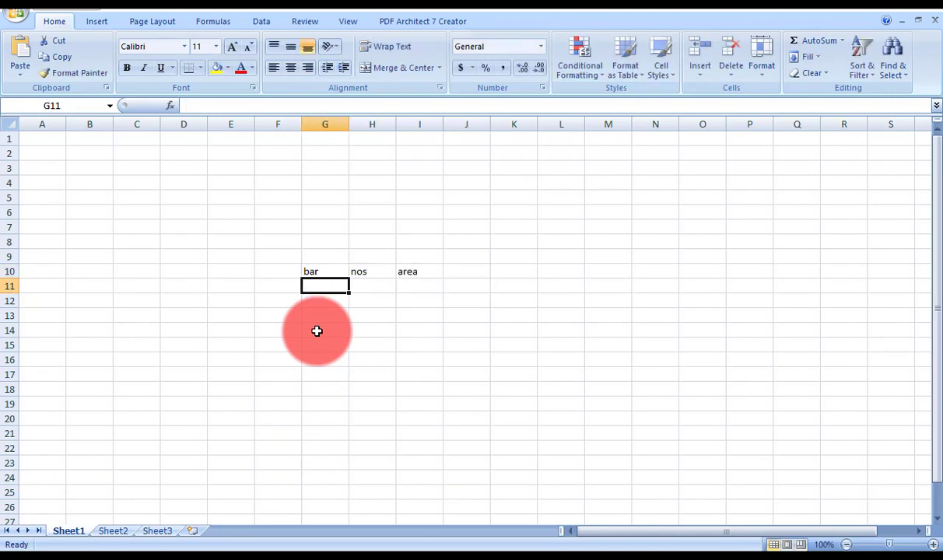
# - Fill row 11 with bar 16, count 4 and area formula =H11*3.14/4*G11*G11
pyautogui.write('16')
pyautogui.press('Tab')
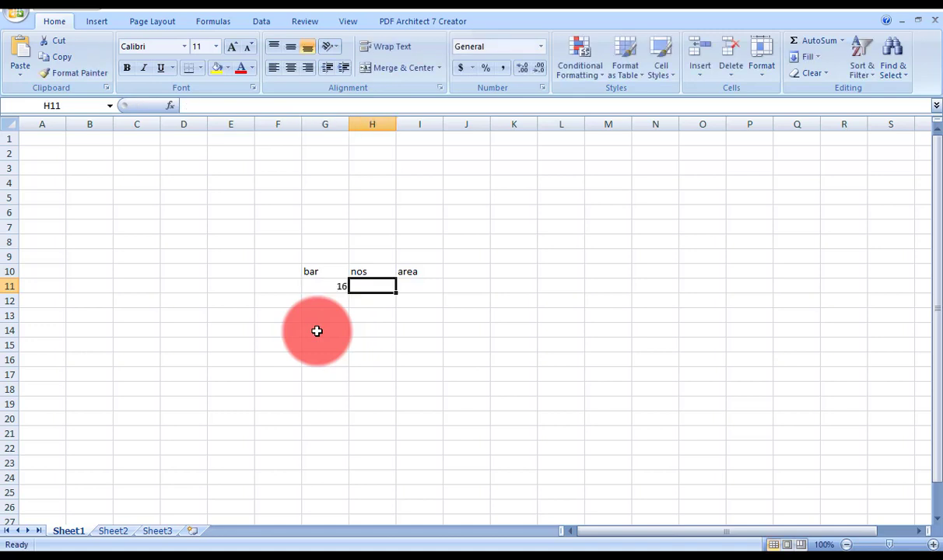
pyautogui.write('3')
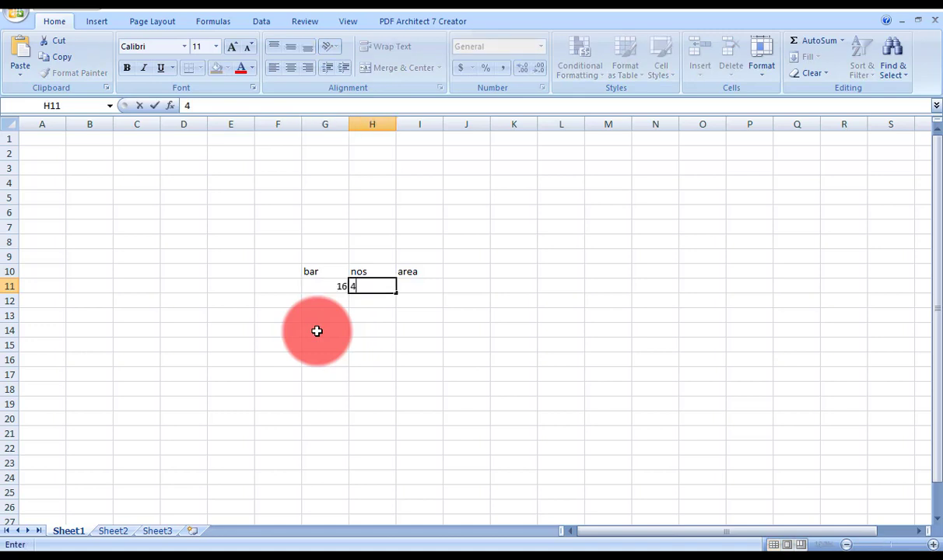
pyautogui.press('Tab')
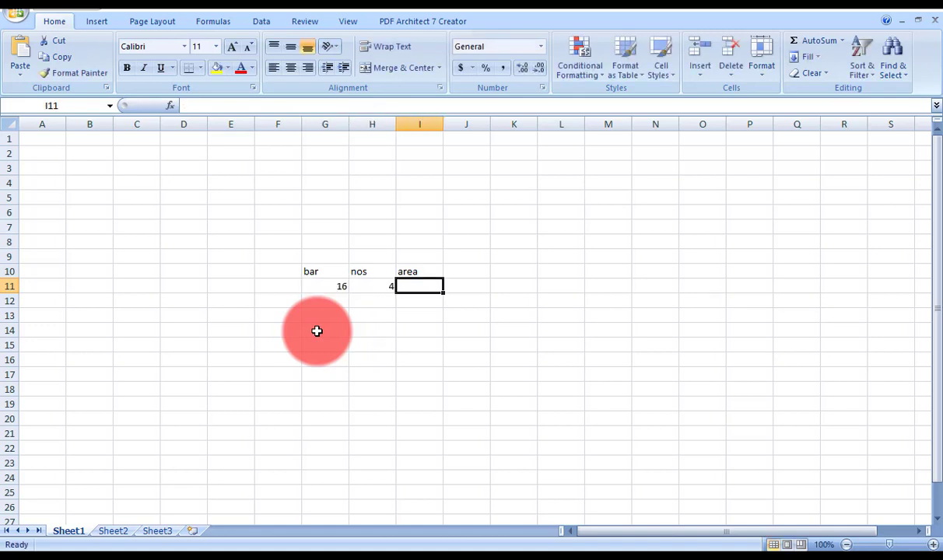
pyautogui.write('=')
pyautogui.press('Left')
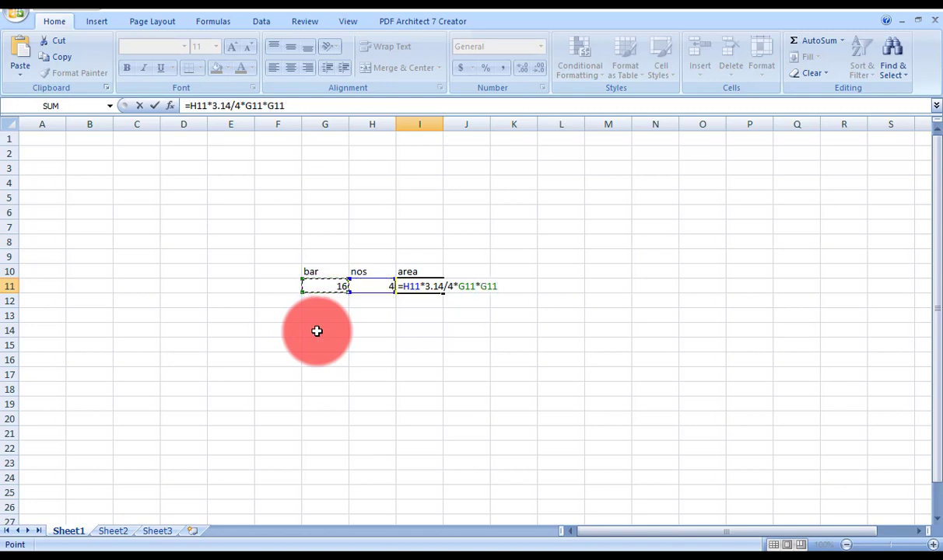
pyautogui.press('Return')
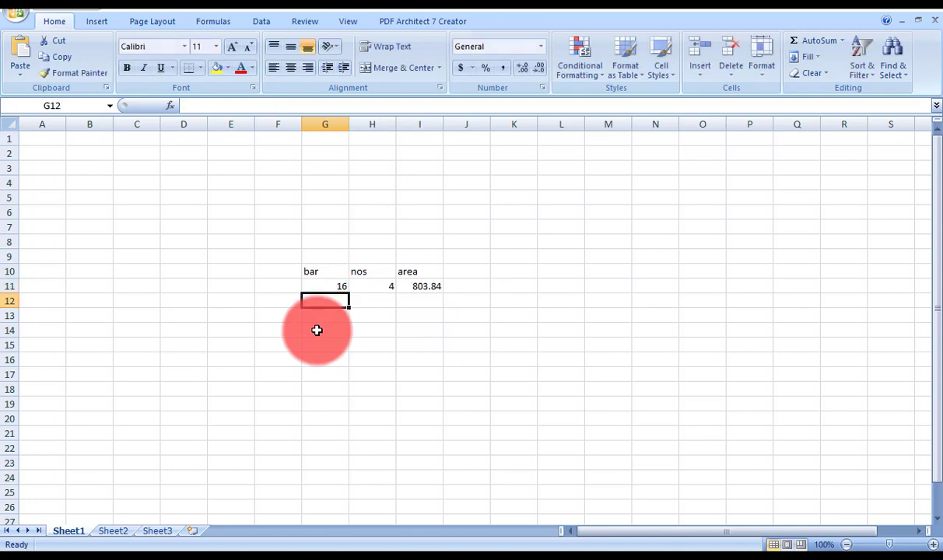
# - Copy the first bar row into rows 12 and 13
pyautogui.moveTo(314, 286); pyautogui.dragTo(416, 287)
pyautogui.hotkey('ctrl', 'c')
pyautogui.click(334, 303)
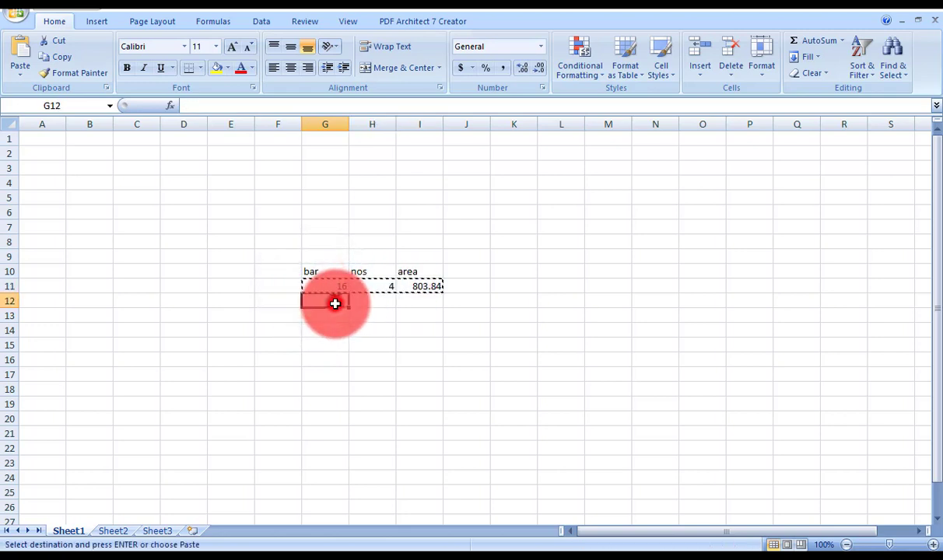
pyautogui.hotkey('ctrl', 'v')
pyautogui.click(334, 317)
pyautogui.hotkey('ctrl', 'v')
pyautogui.click(335, 333)
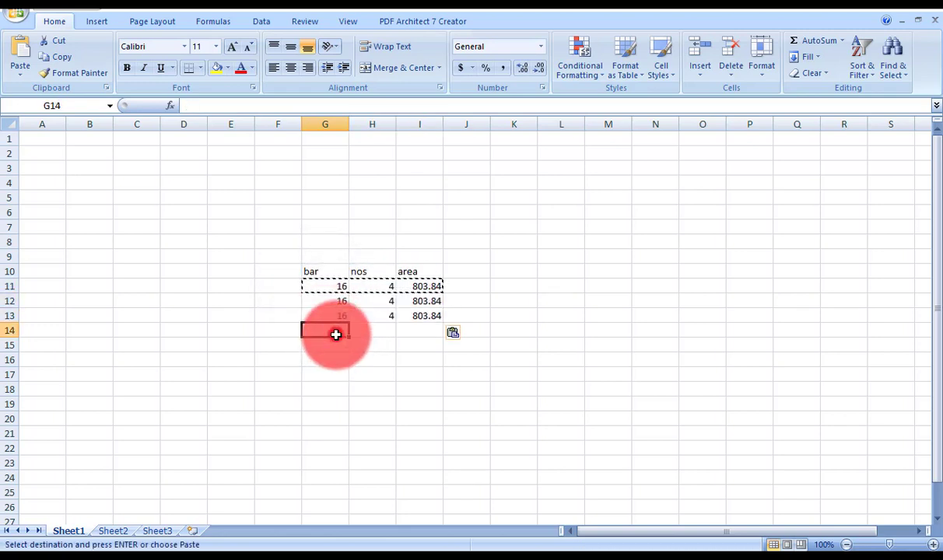
pyautogui.press('Escape')
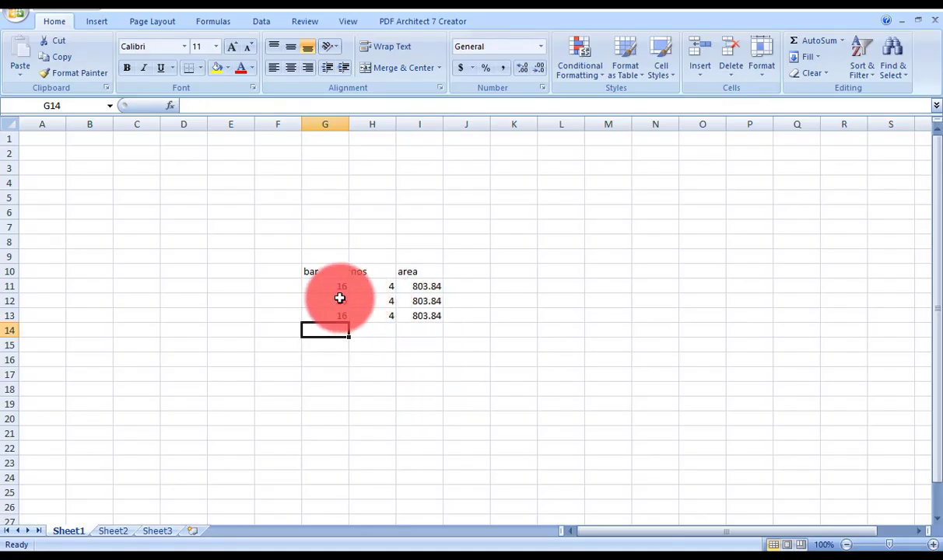
# - Clear the extra third row, leaving two rows of area 803.84
pyautogui.click(341, 299)
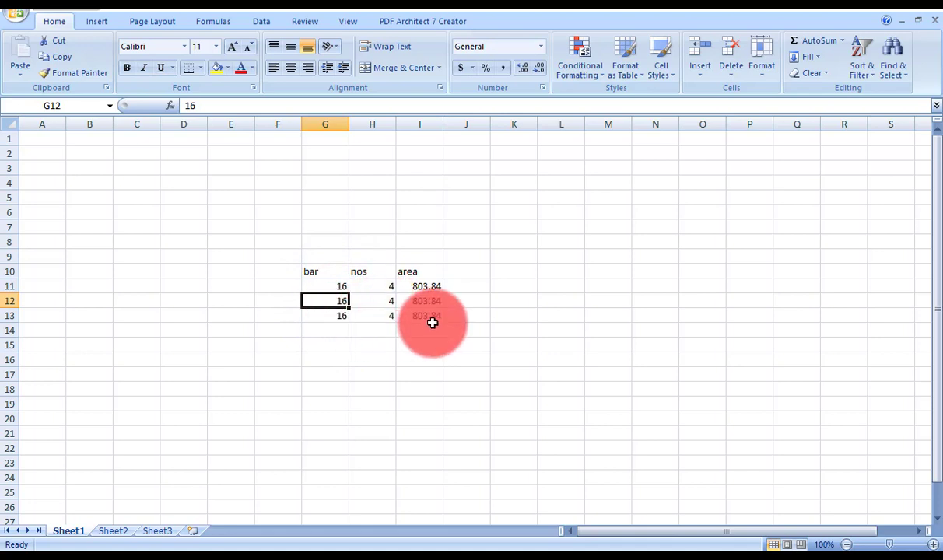
pyautogui.moveTo(335, 316); pyautogui.dragTo(409, 317)
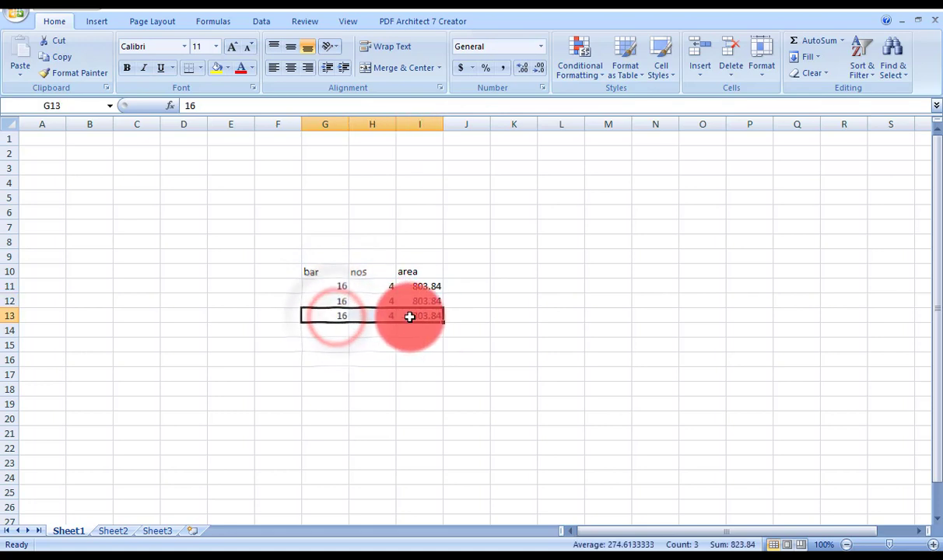
pyautogui.press('Delete')
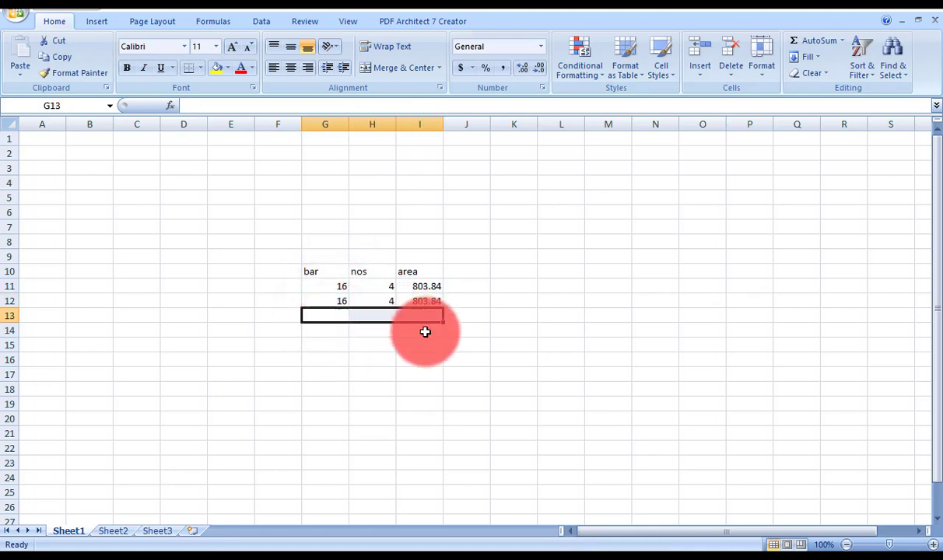
pyautogui.click(423, 316)
# - AutoSum the bar areas and change the bar sizes to 20 and 12, totalling 1708.16
pyautogui.click(811, 39)
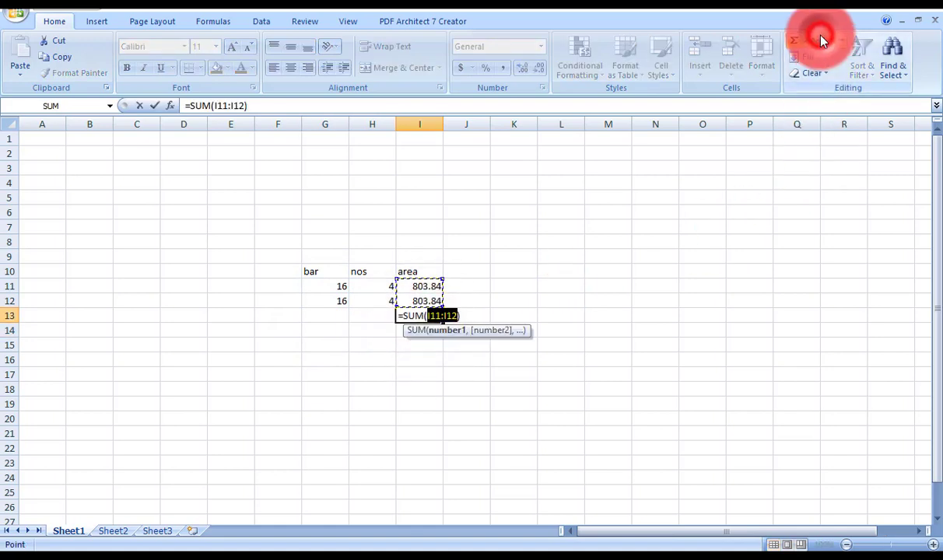
pyautogui.press('Return')
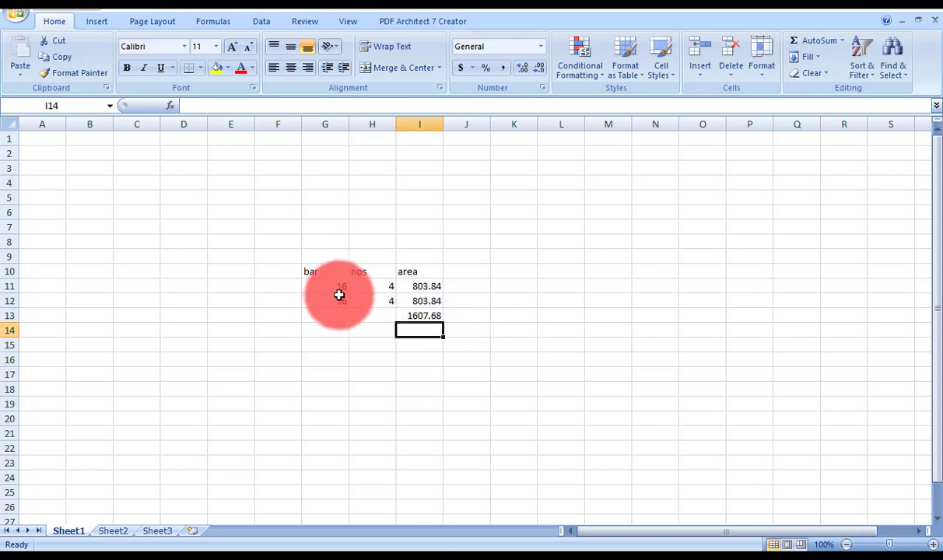
pyautogui.click(326, 286)
pyautogui.write('20')
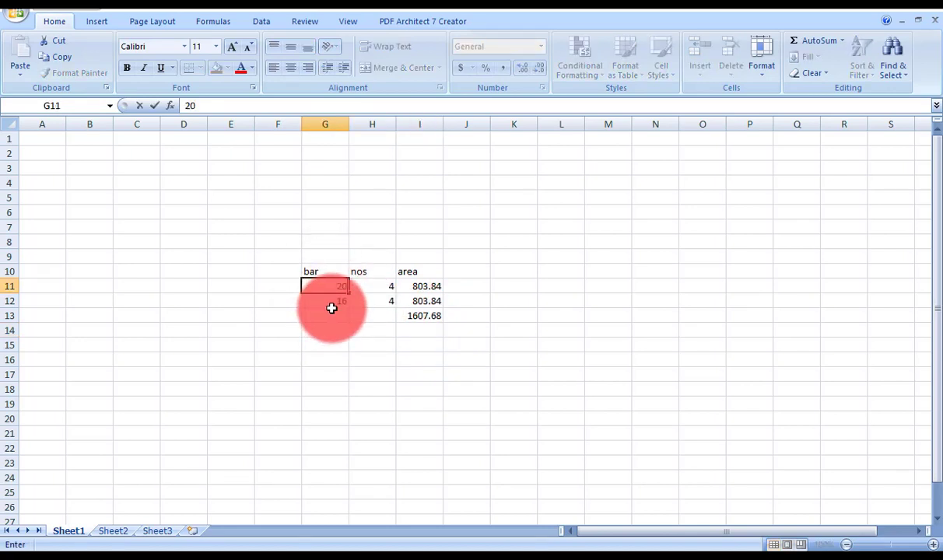
pyautogui.click(331, 308)
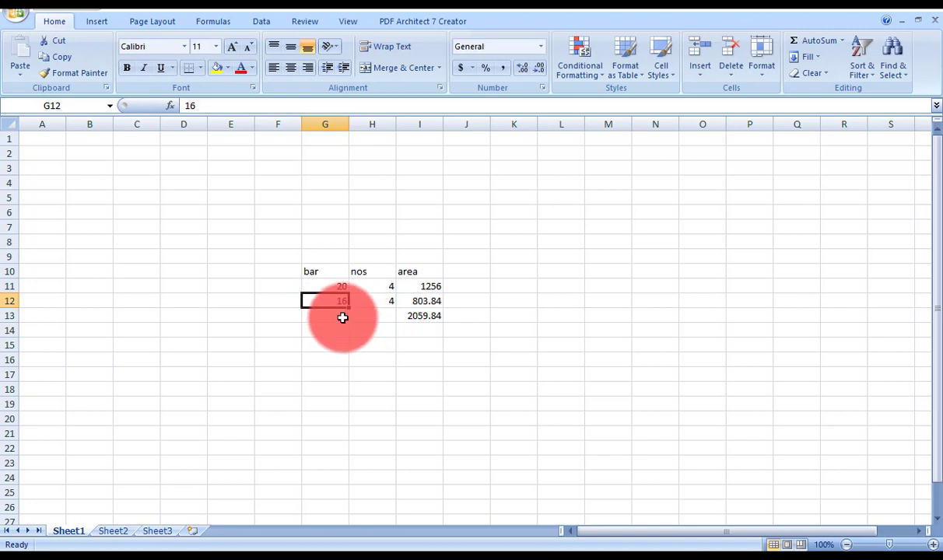
pyautogui.write('12')
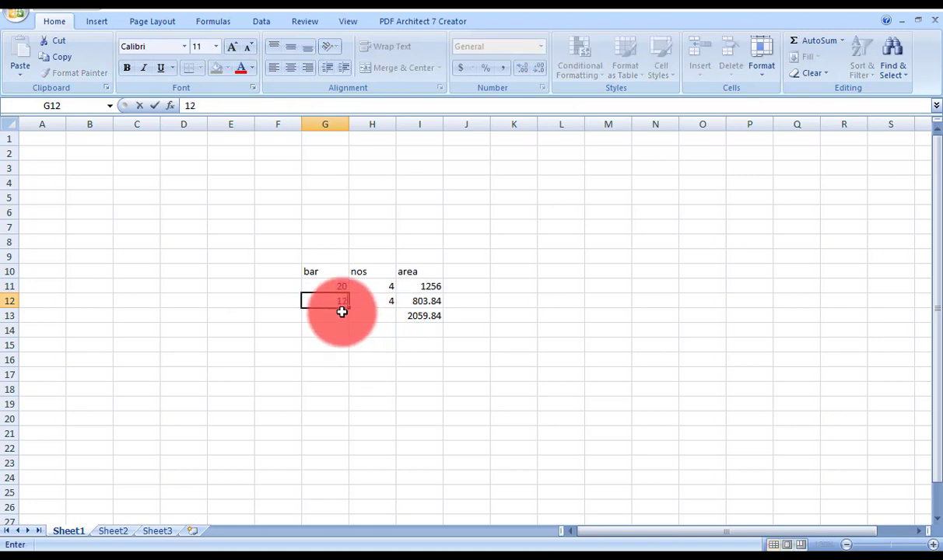
pyautogui.press('Return')
# - Compare against ETABS's reinforcing, then select the empty block K7:Q21 in Excel
pyautogui.hotkey('alt', 'Tab')
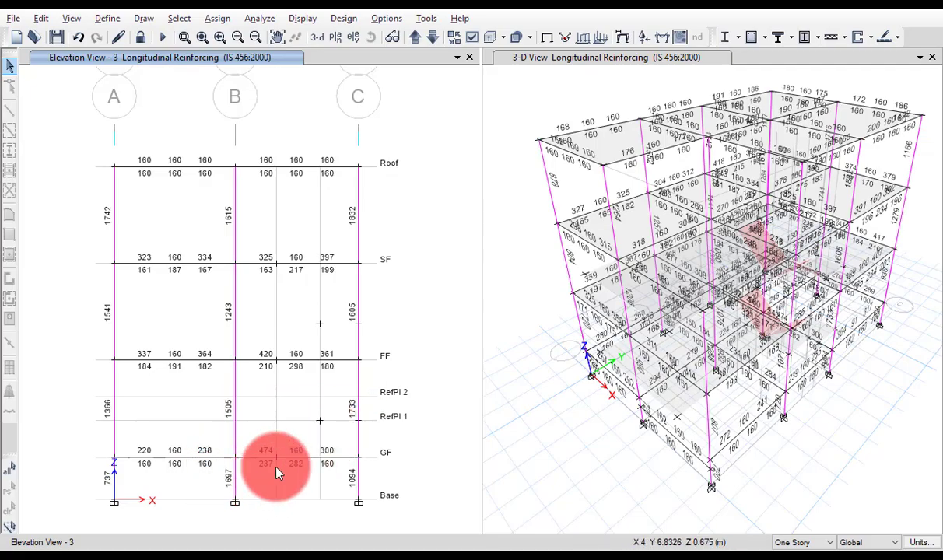
pyautogui.hotkey('alt', 'Tab')
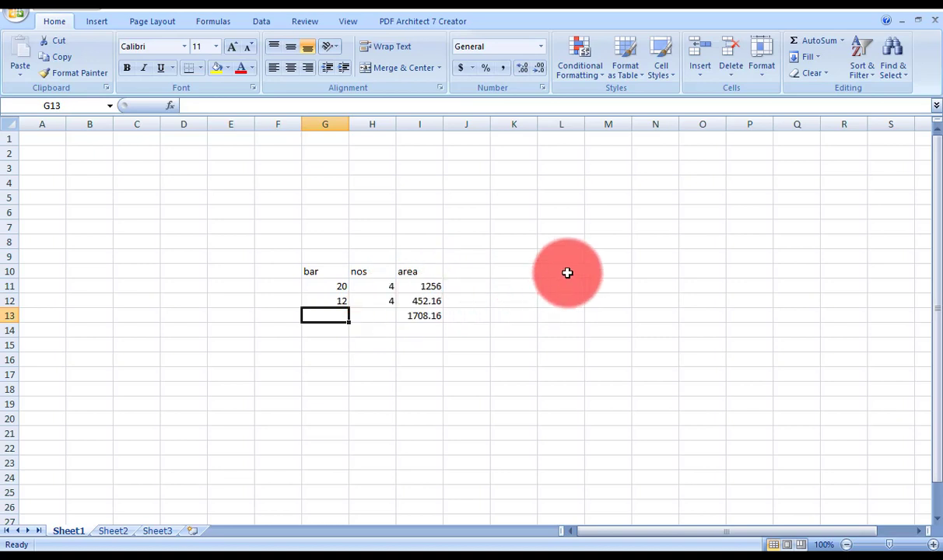
pyautogui.click(577, 242)
pyautogui.click(736, 231)
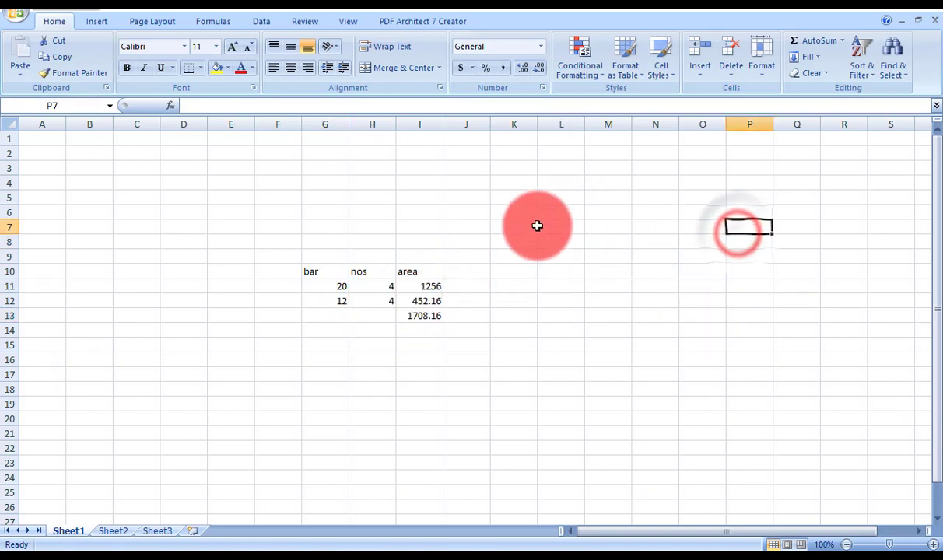
pyautogui.moveTo(534, 226); pyautogui.dragTo(809, 432)
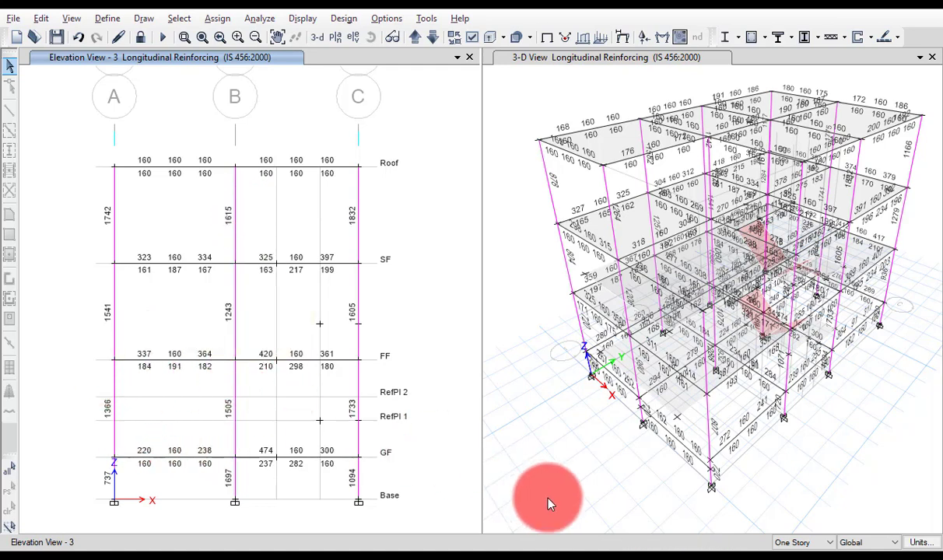
# - Bring Excel back and deselect the block to review the 1708.16 total
pyautogui.click(692, 551)
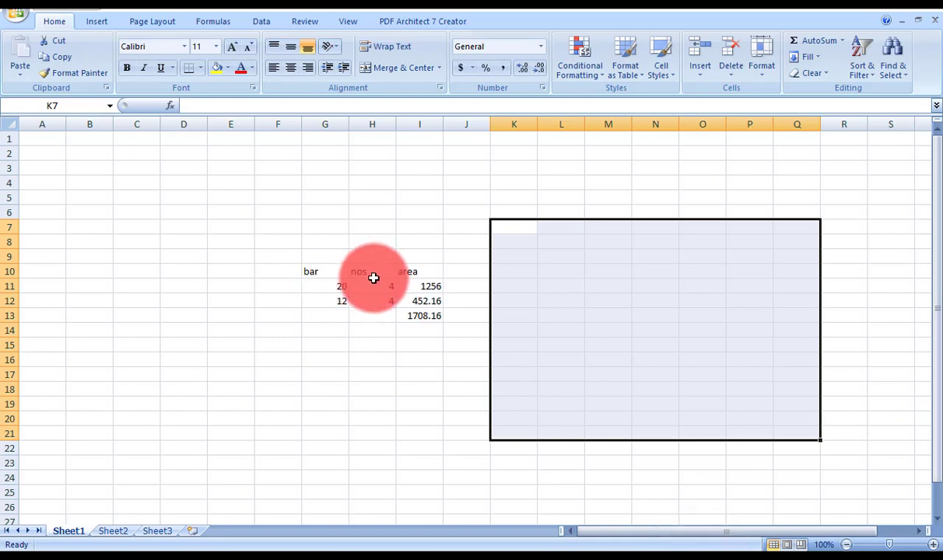
pyautogui.click(425, 330)
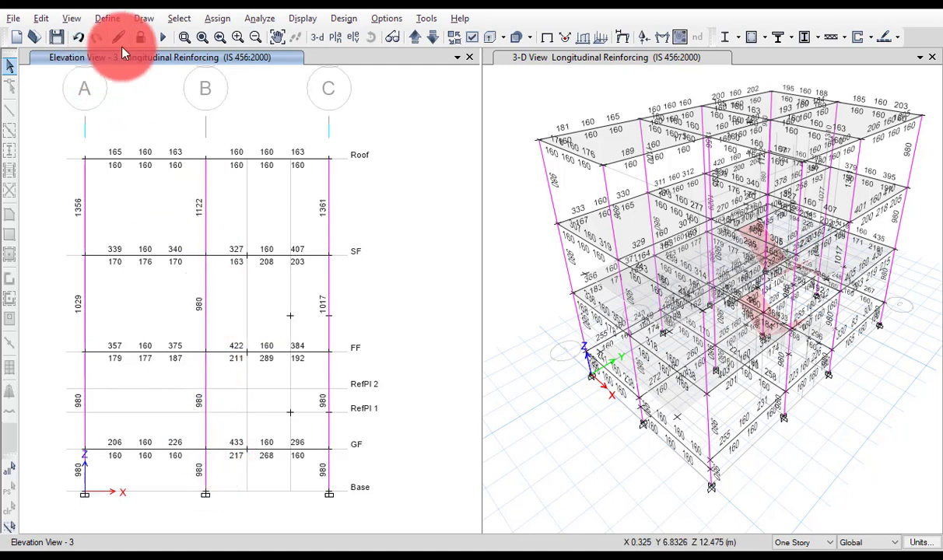
# - Unlock the model and accept deleting the analysis results
pyautogui.click(140, 36)
pyautogui.click(484, 340)
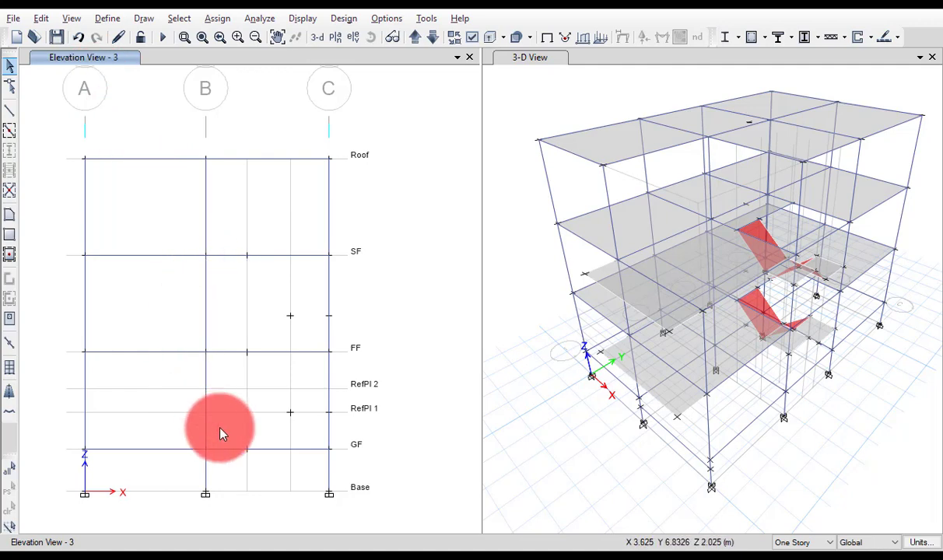
# - Copy the Column frame section to start LOWER REVISED COLUMN, an M20 350 × 350 mm section
pyautogui.click(109, 18)
pyautogui.moveTo(152, 60)
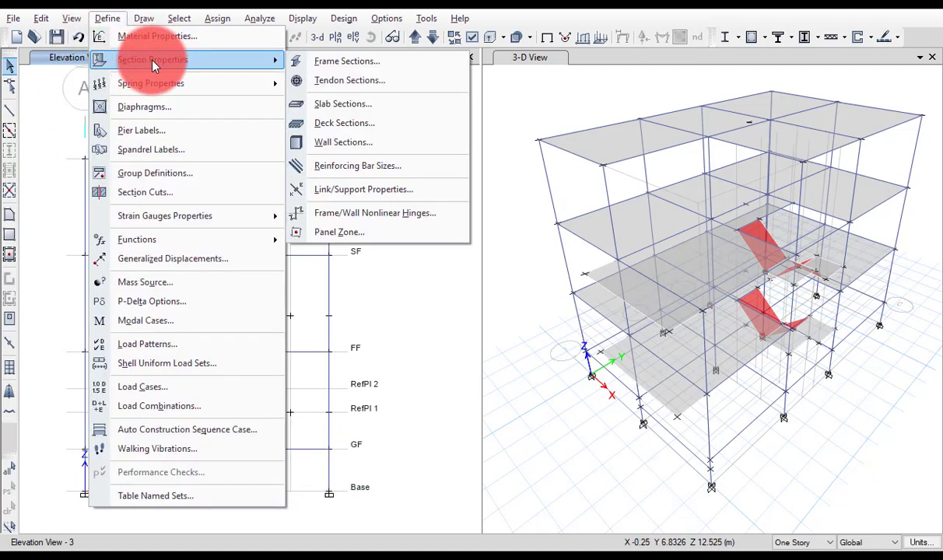
pyautogui.click(355, 60)
pyautogui.click(304, 255)
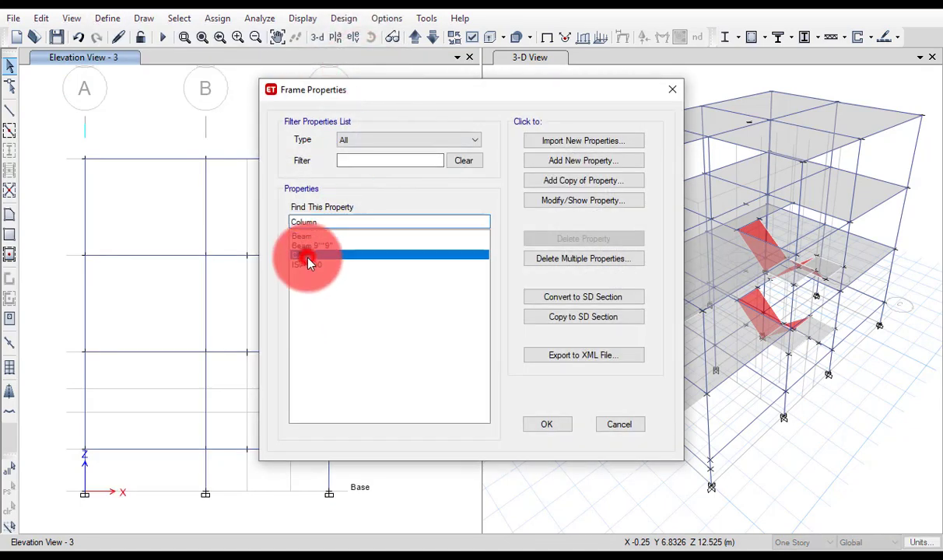
pyautogui.click(582, 182)
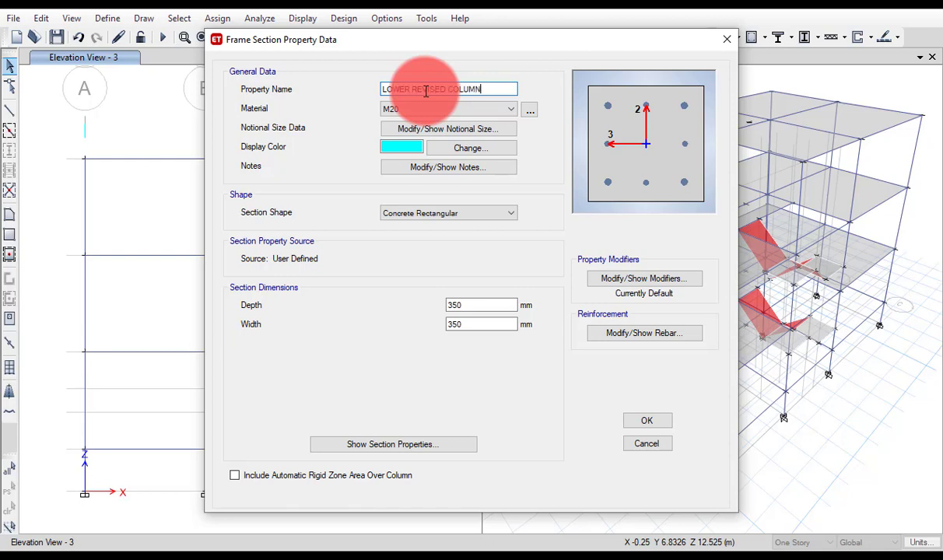
# - Make LOWER REVISED COLUMN reinforcement checked, with 12 mm longitudinal bars and 16 mm corner bars
pyautogui.click(654, 333)
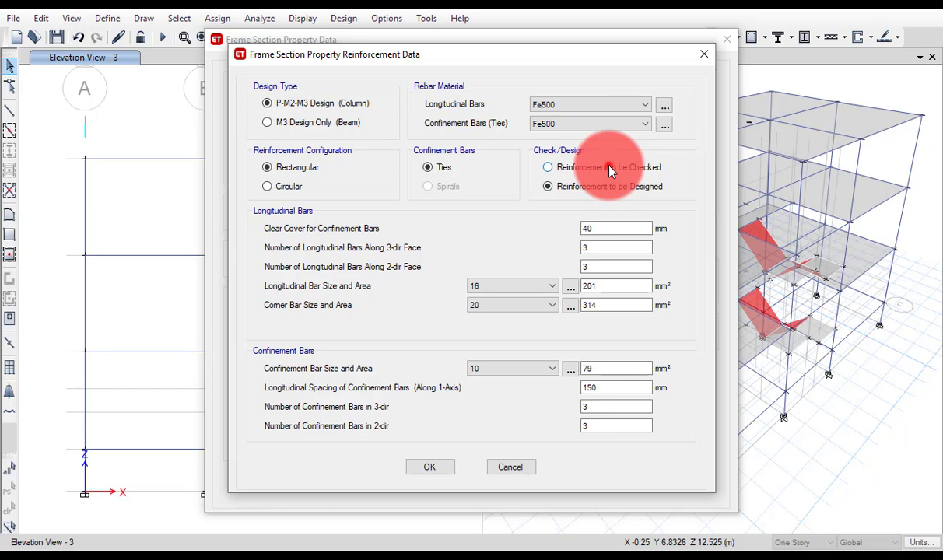
pyautogui.click(608, 168)
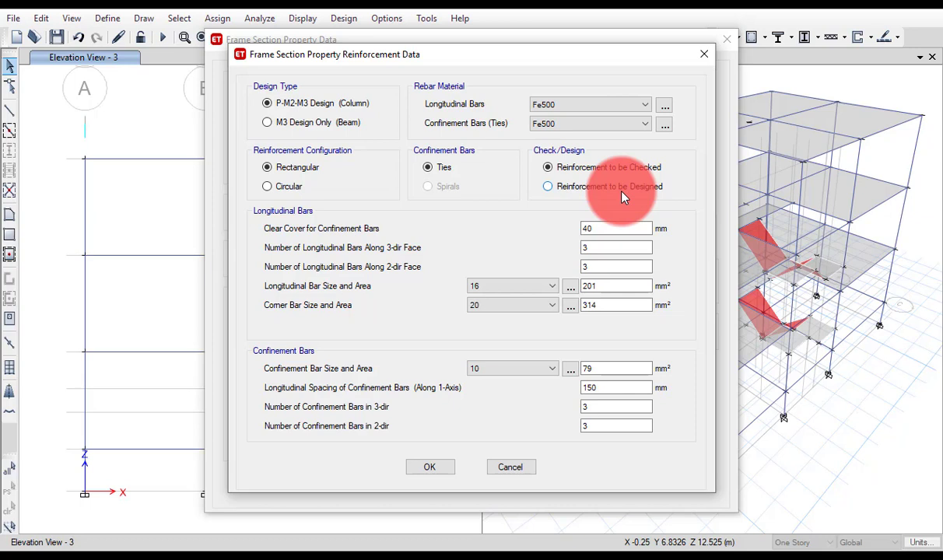
pyautogui.click(520, 290)
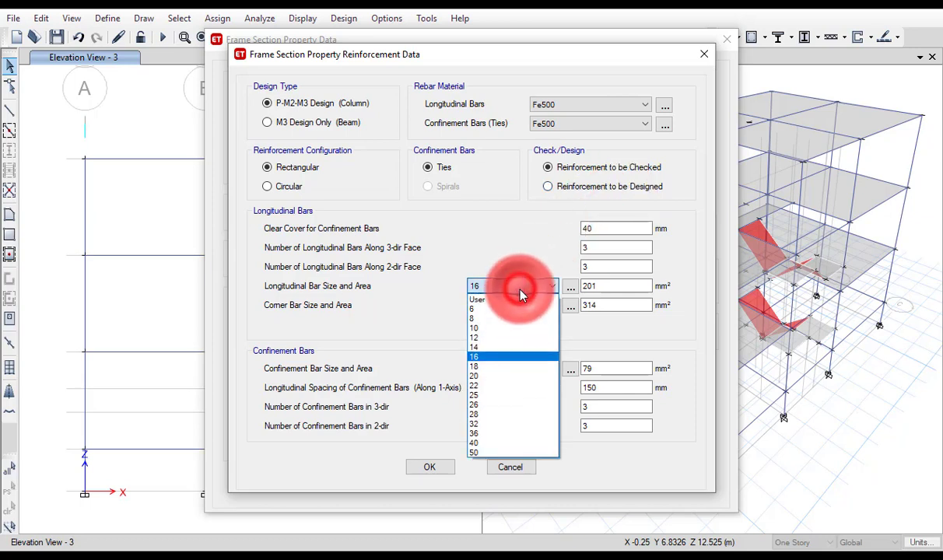
pyautogui.click(518, 338)
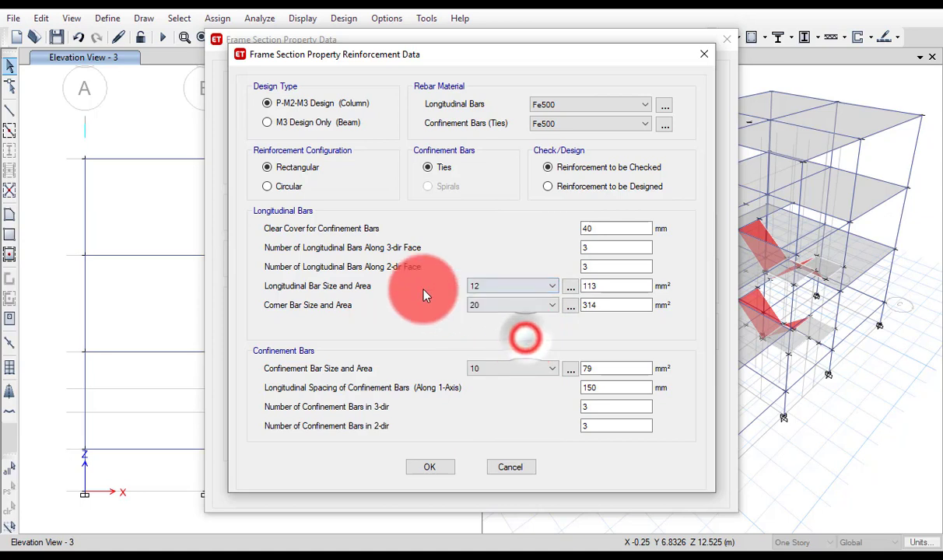
pyautogui.click(499, 310)
pyautogui.moveTo(499, 313); pyautogui.dragTo(498, 376)
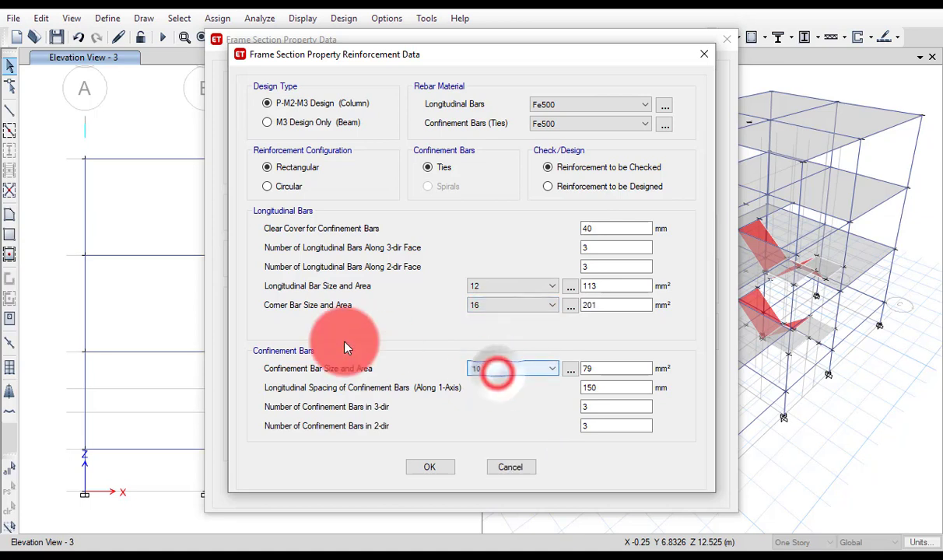
pyautogui.moveTo(347, 347); pyautogui.dragTo(459, 327)
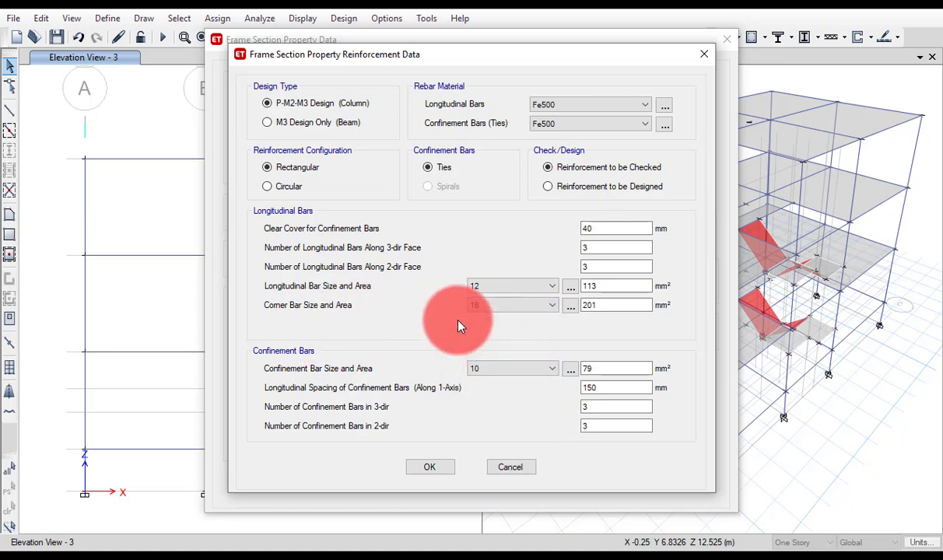
# - Use 8 mm confinement ties and save the LOWER REVISED COLUMN section
pyautogui.click(498, 371)
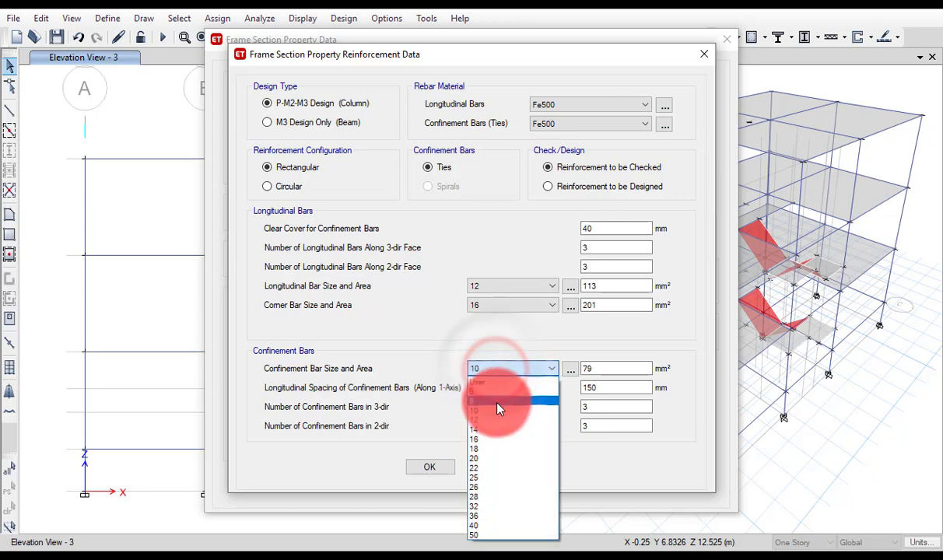
pyautogui.click(499, 401)
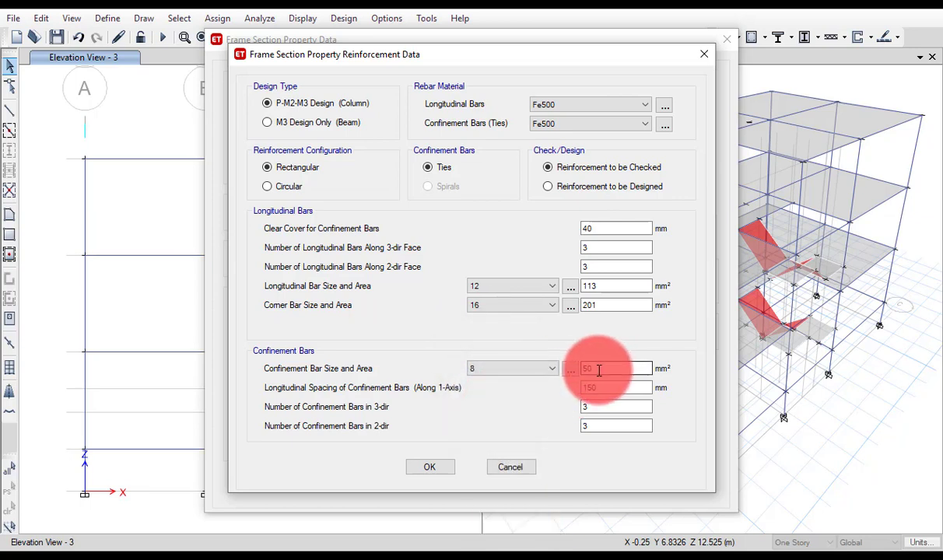
pyautogui.click(432, 468)
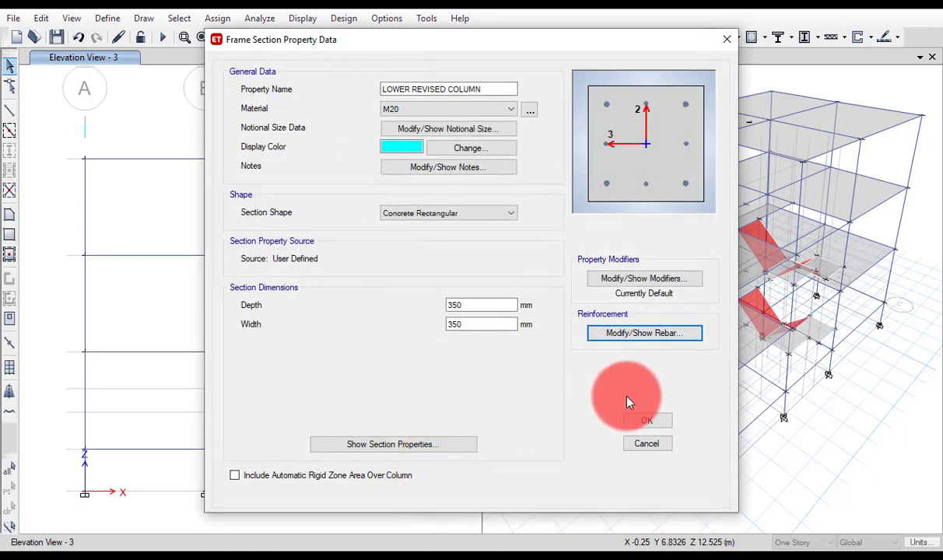
pyautogui.click(645, 417)
pyautogui.click(343, 274)
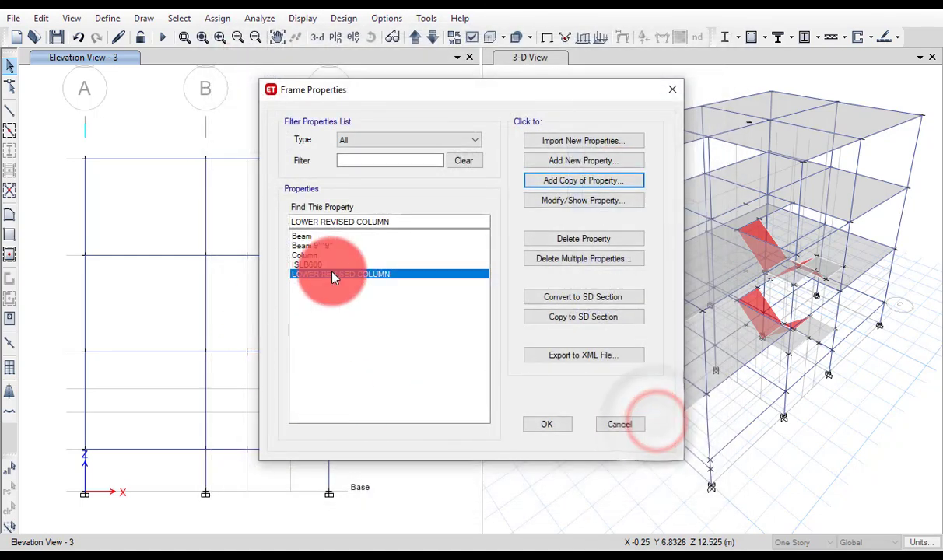
# - Copy LOWER REVISED COLUMN as UPPER REVISED COLUMNS, setting a user longitudinal bar area of 0
pyautogui.click(583, 183)
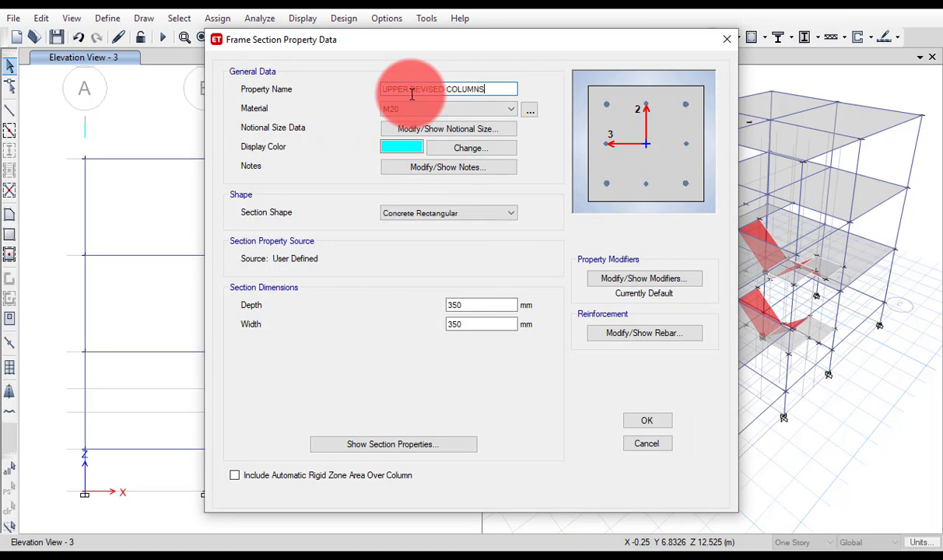
pyautogui.click(670, 333)
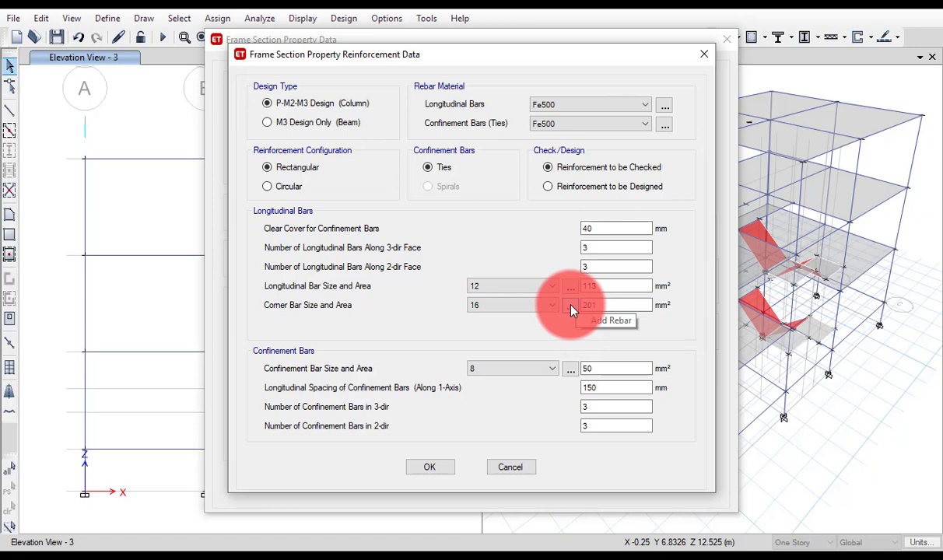
pyautogui.click(533, 289)
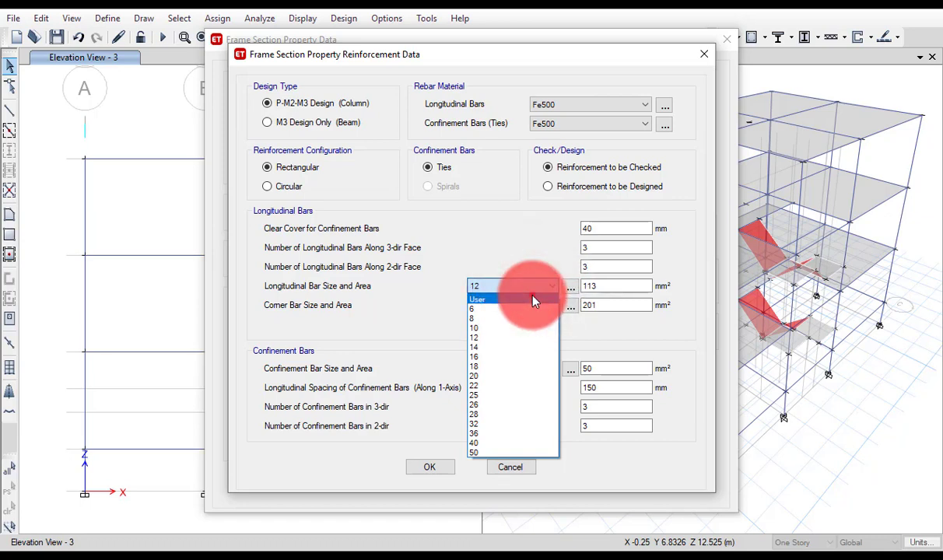
pyautogui.click(534, 299)
pyautogui.click(612, 287)
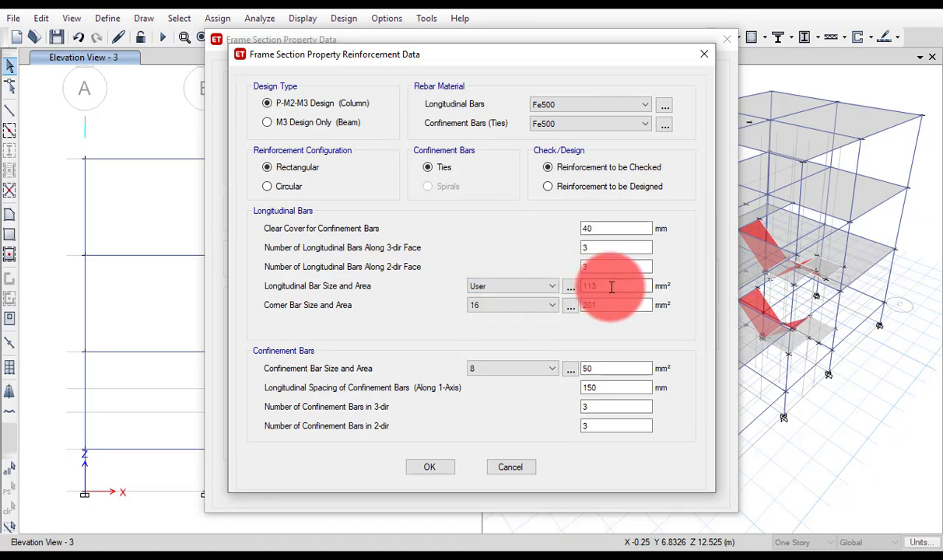
pyautogui.doubleClick(611, 286)
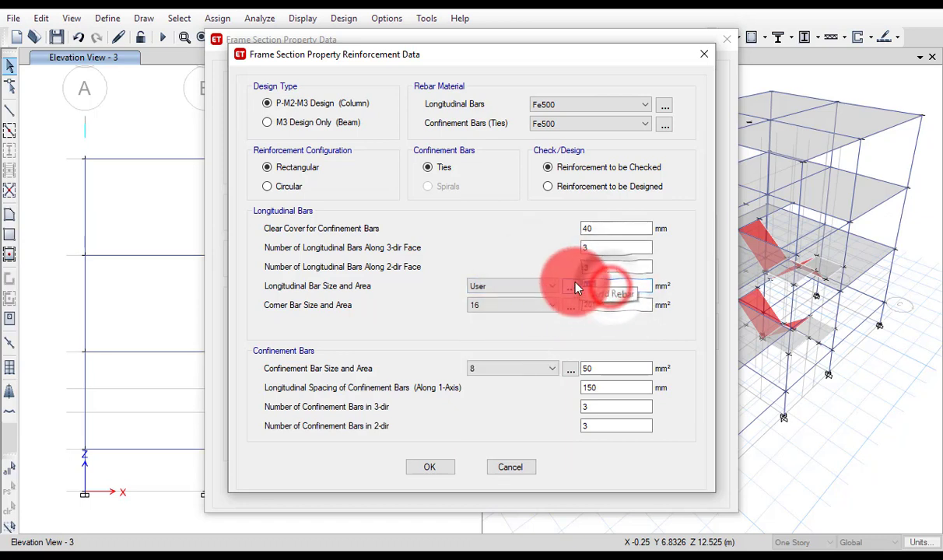
pyautogui.write('0')
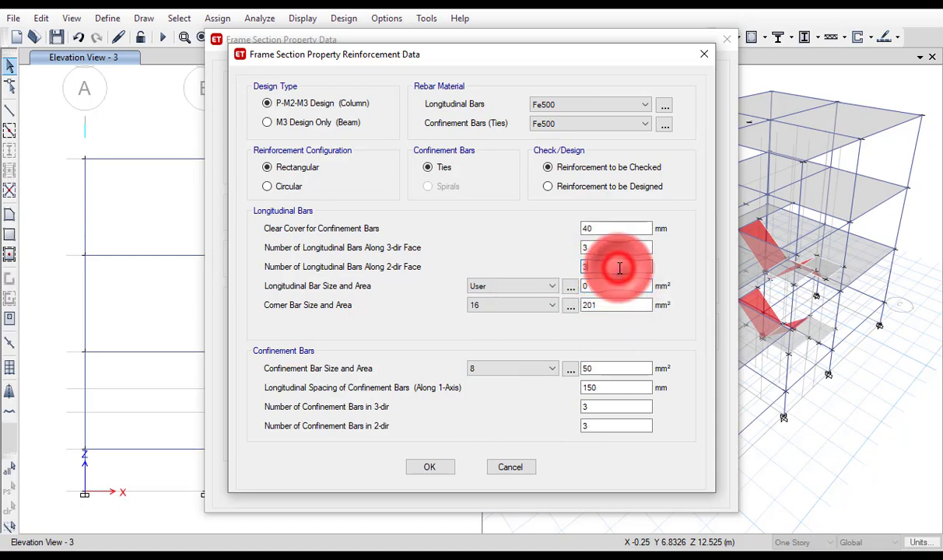
pyautogui.click(619, 268)
pyautogui.click(437, 469)
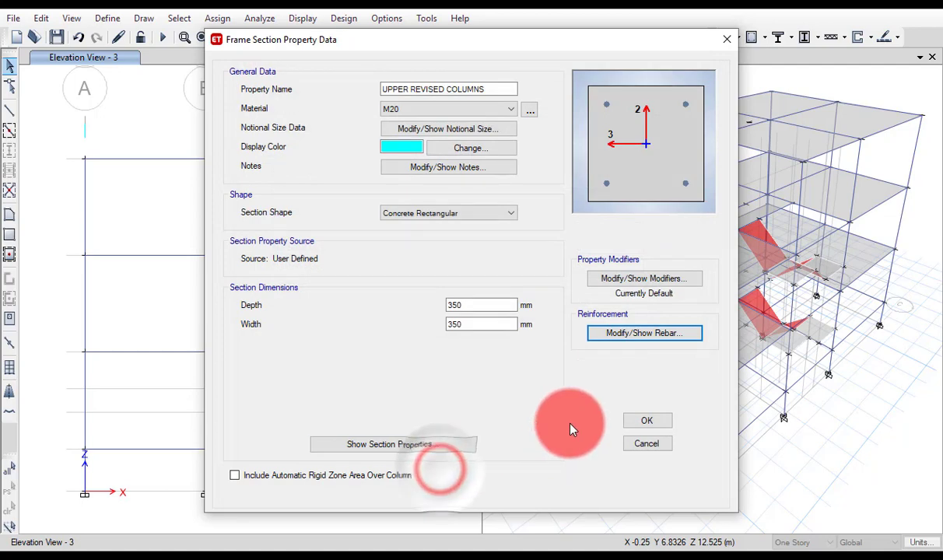
# - Save UPPER REVISED COLUMNS, then assign LOWER REVISED COLUMN to the lower grid B and C columns
pyautogui.click(647, 423)
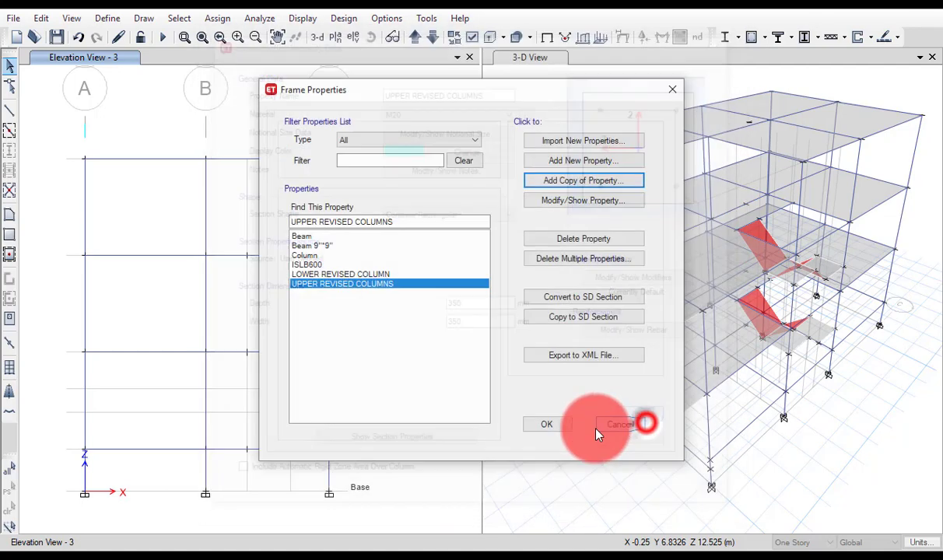
pyautogui.click(565, 428)
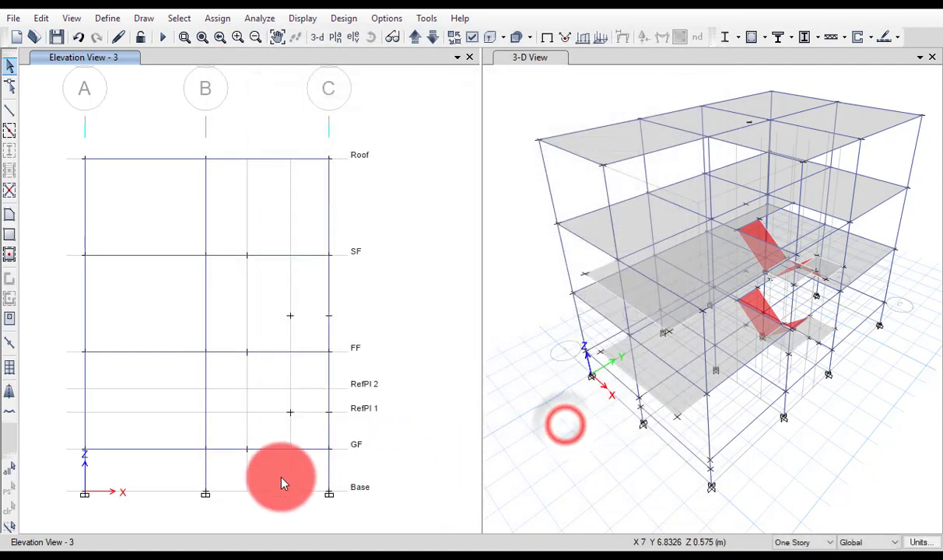
pyautogui.click(330, 467)
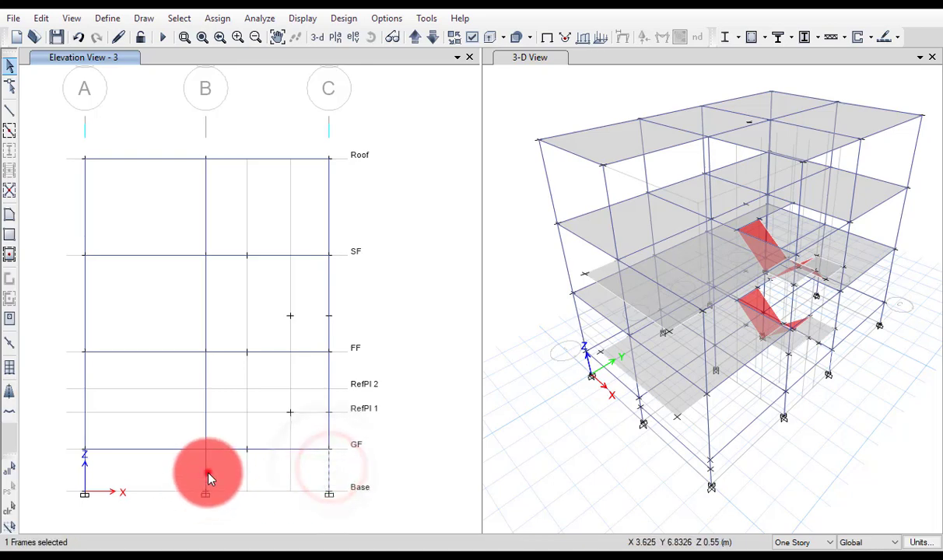
pyautogui.click(207, 467)
pyautogui.click(205, 433)
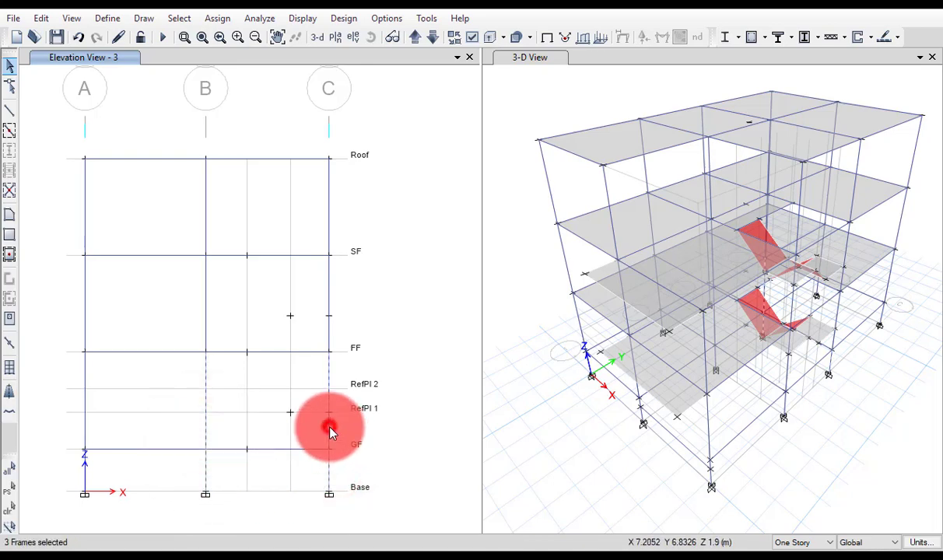
pyautogui.click(328, 426)
pyautogui.click(233, 18)
pyautogui.moveTo(252, 57)
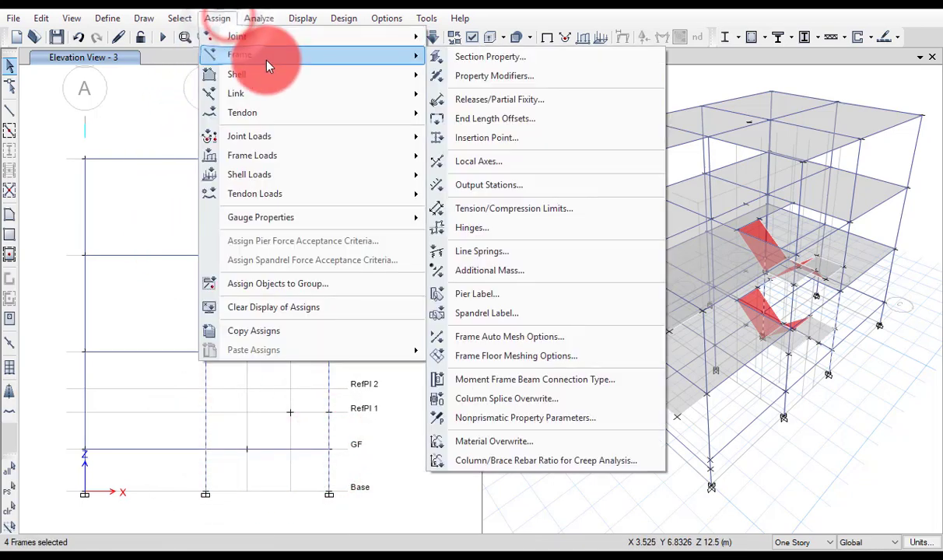
pyautogui.click(484, 52)
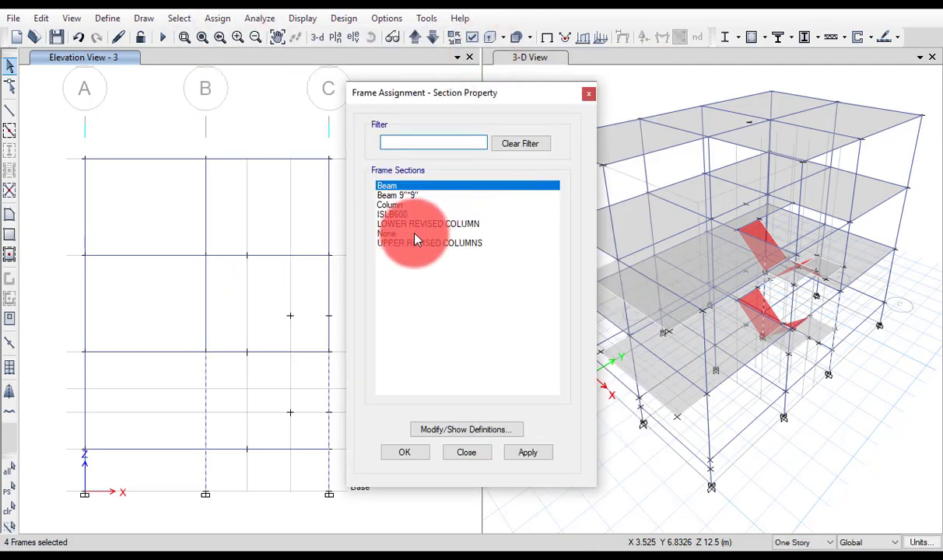
pyautogui.click(415, 223)
pyautogui.click(523, 458)
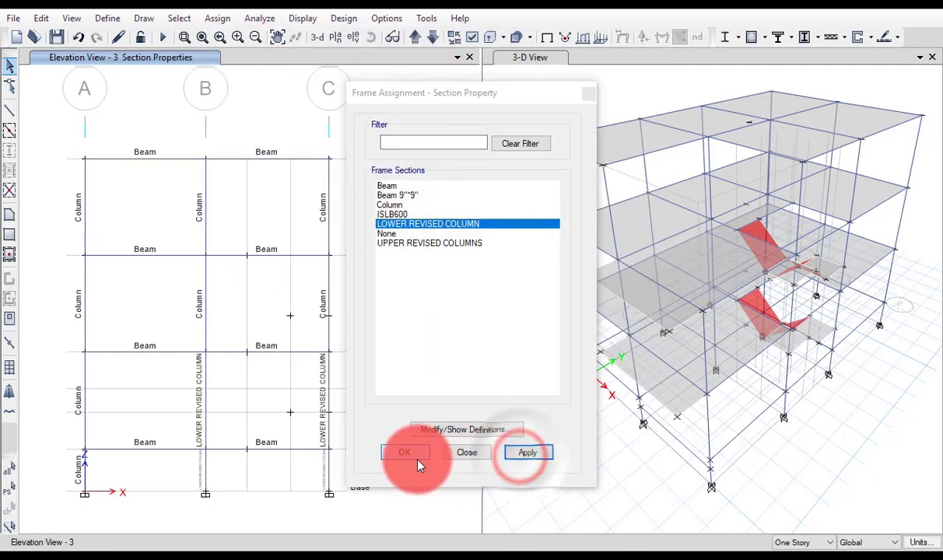
pyautogui.click(407, 453)
# - Assign UPPER REVISED COLUMNS to the grid B and C columns above FF
pyautogui.click(205, 274)
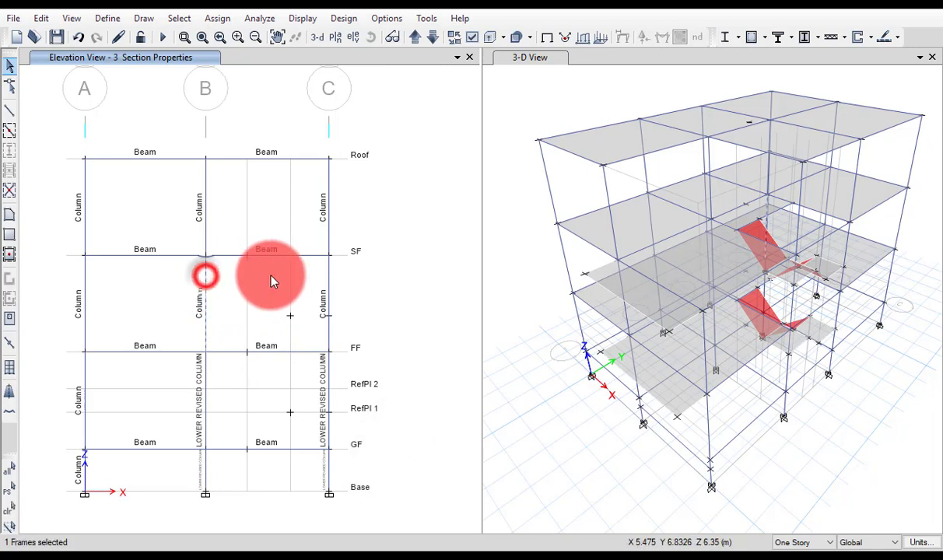
pyautogui.click(330, 274)
pyautogui.click(326, 219)
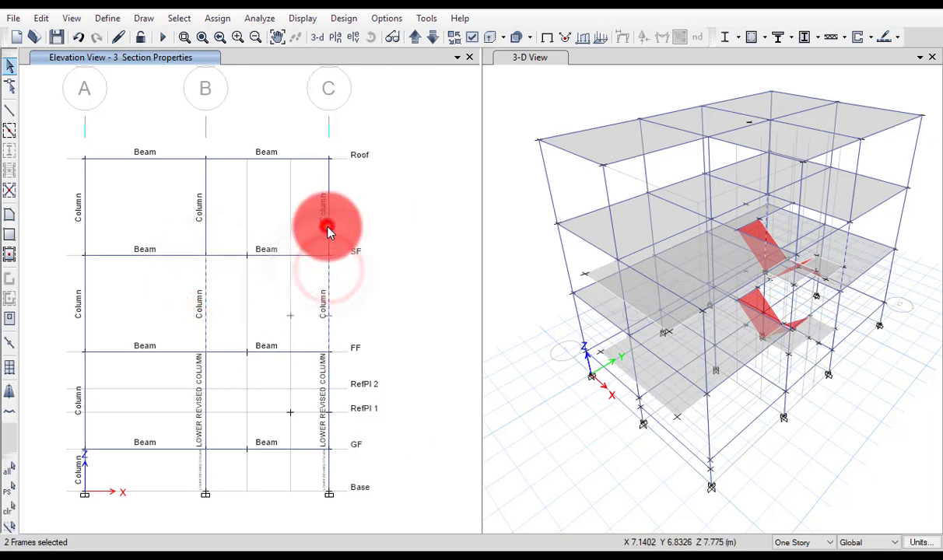
pyautogui.click(204, 245)
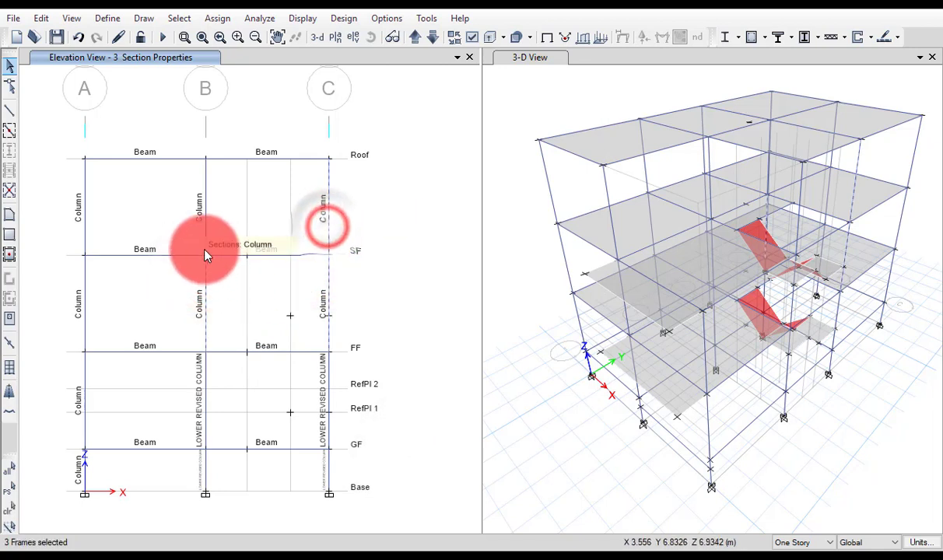
pyautogui.click(219, 22)
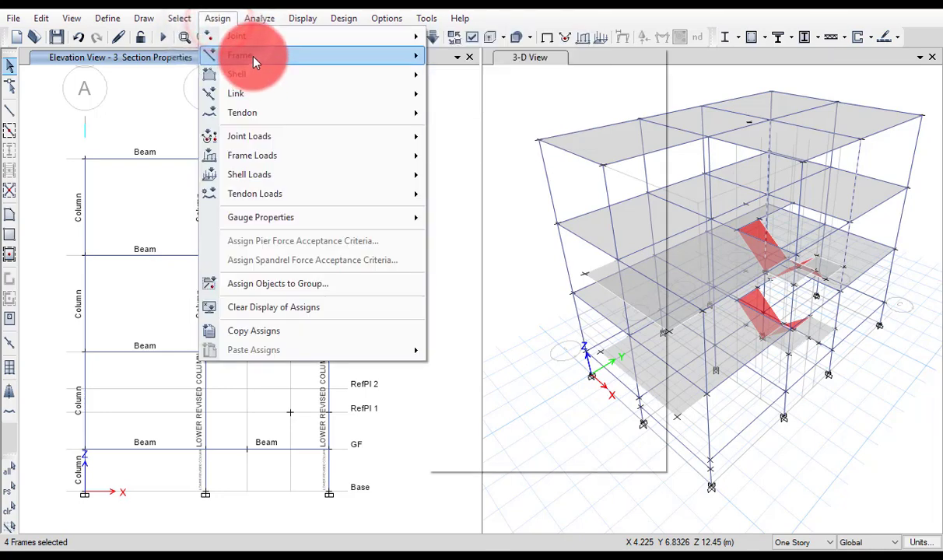
pyautogui.moveTo(240, 55)
pyautogui.click(463, 56)
pyautogui.click(448, 223)
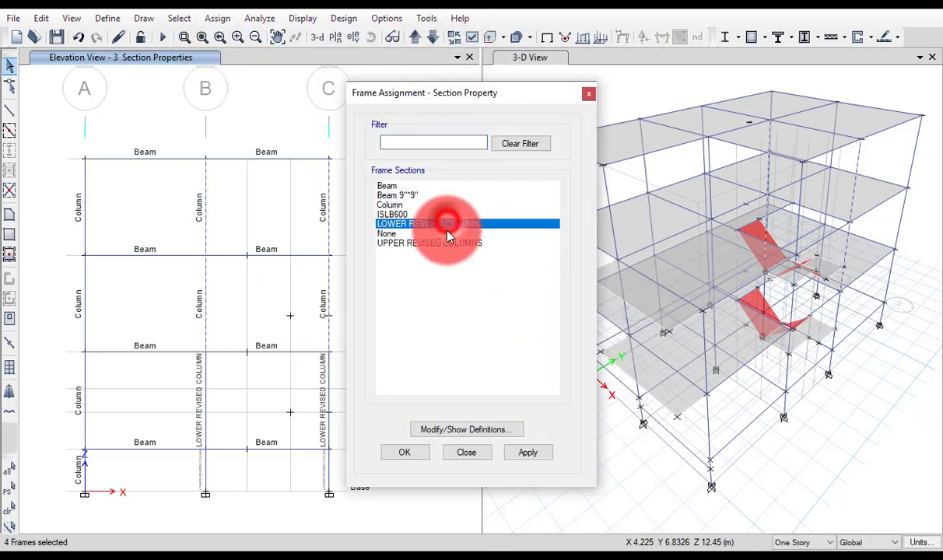
pyautogui.click(448, 234)
pyautogui.click(450, 242)
pyautogui.click(401, 452)
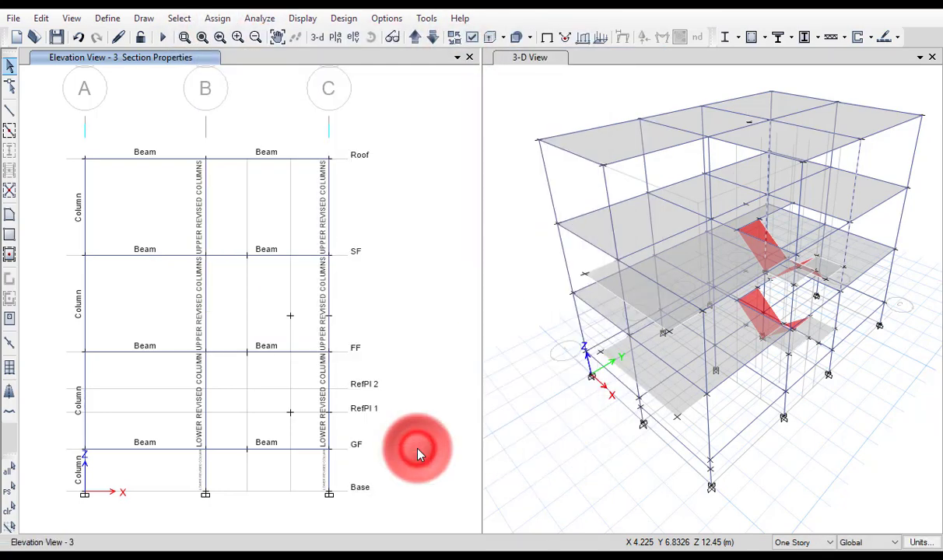
# - Save the model and run the analysis
pyautogui.scroll(3, 334, 467)
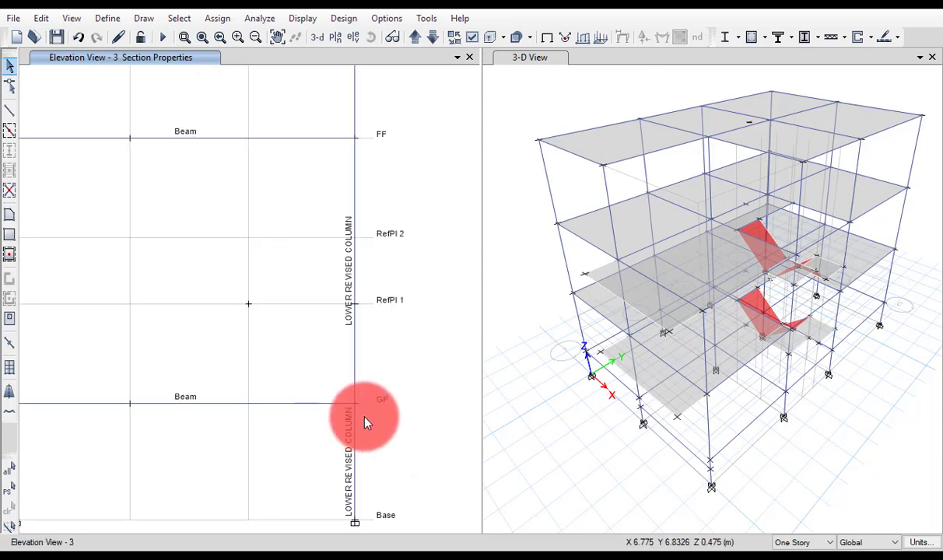
pyautogui.scroll(-3, 364, 502)
pyautogui.scroll(4, 358, 400)
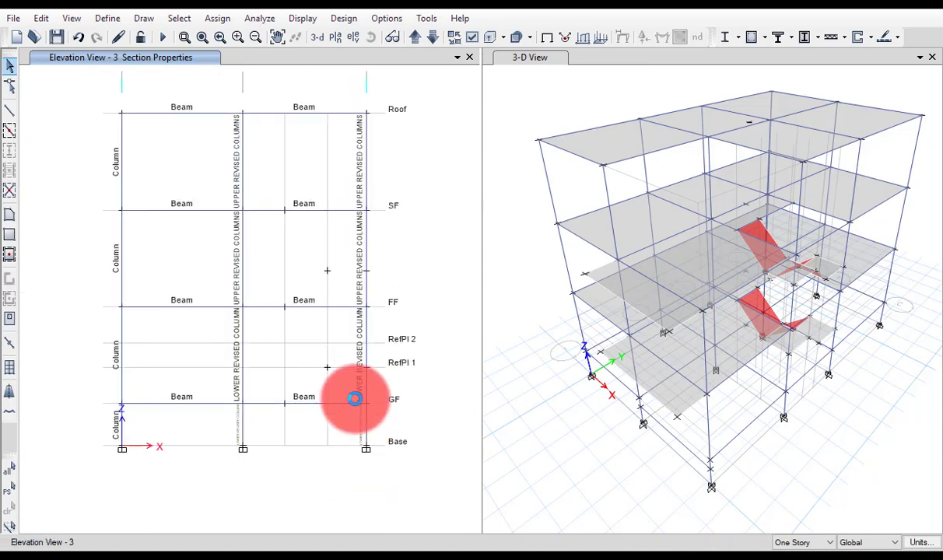
pyautogui.scroll(-3, 347, 357)
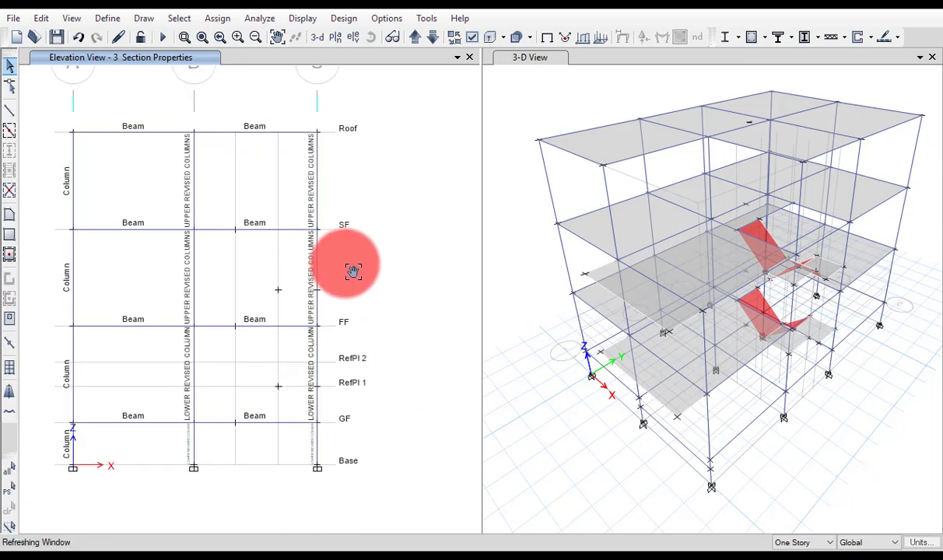
pyautogui.click(162, 37)
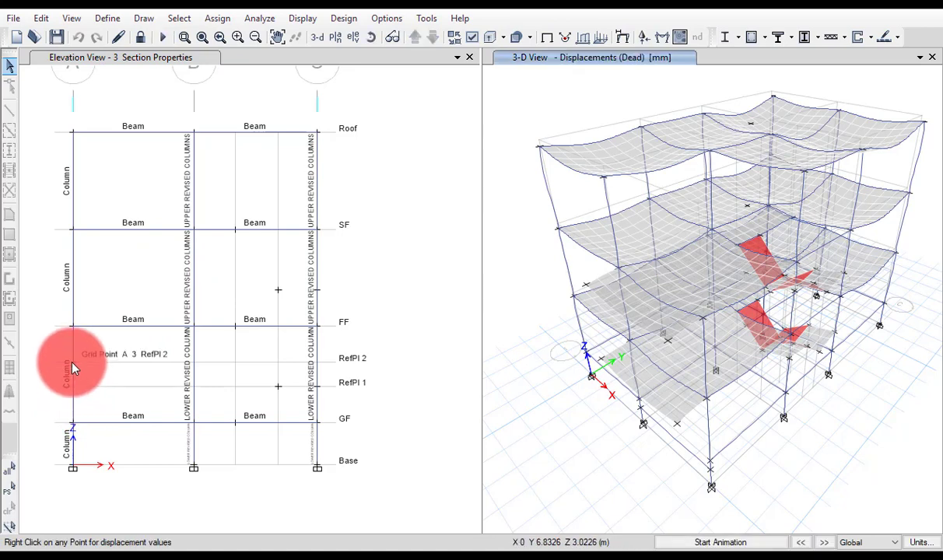
# - Start the IS 456:2000 concrete frame design check on the analysed model
pyautogui.click(298, 20)
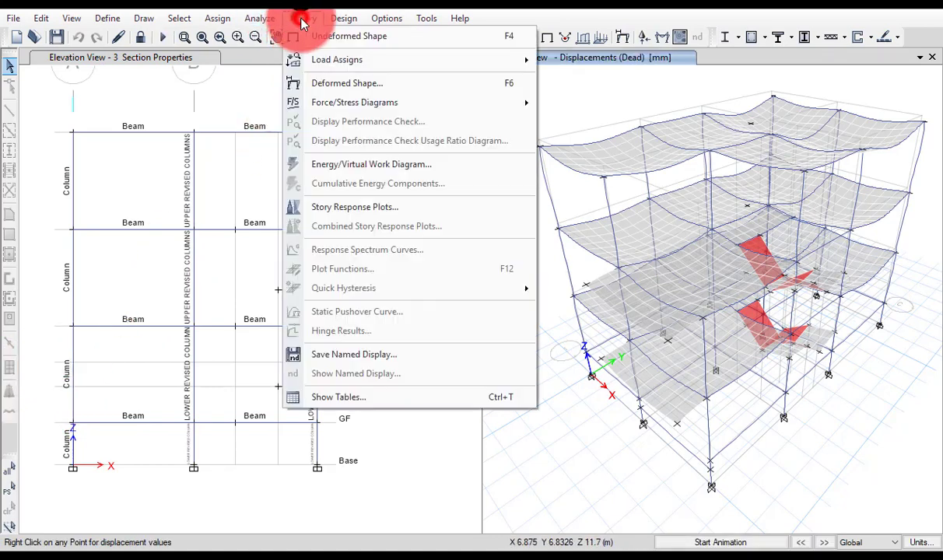
pyautogui.moveTo(343, 54)
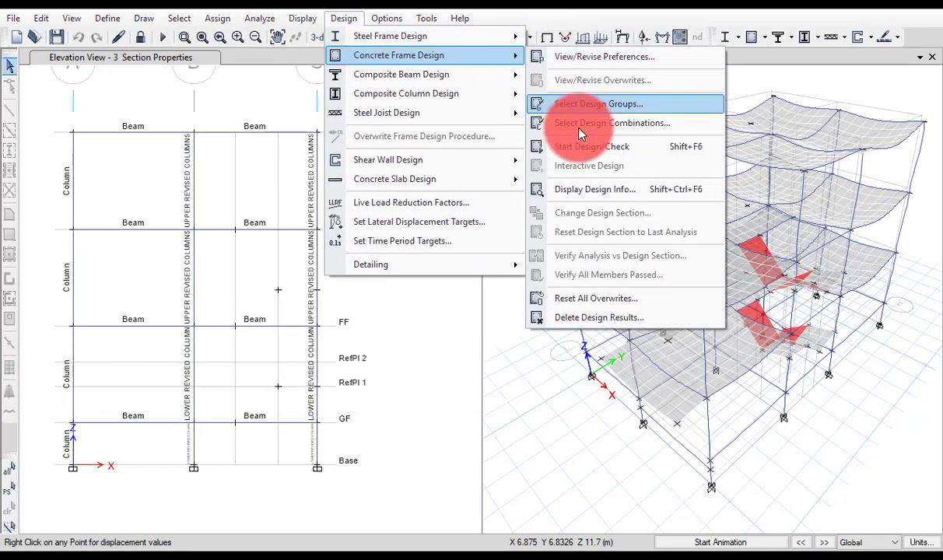
pyautogui.click(599, 148)
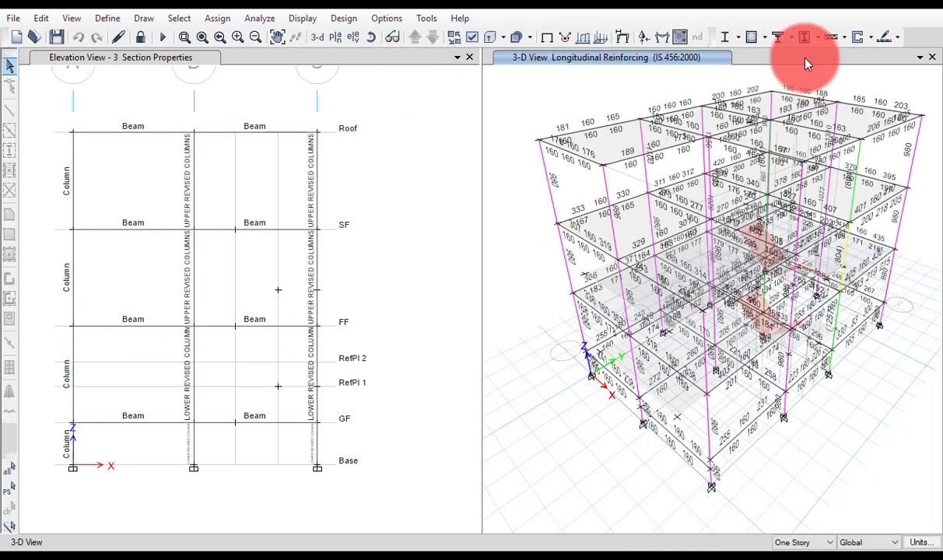
# - Show longitudinal reinforcing on Elevation View 3, giving 804 above FF and 1257 below
pyautogui.click(448, 105)
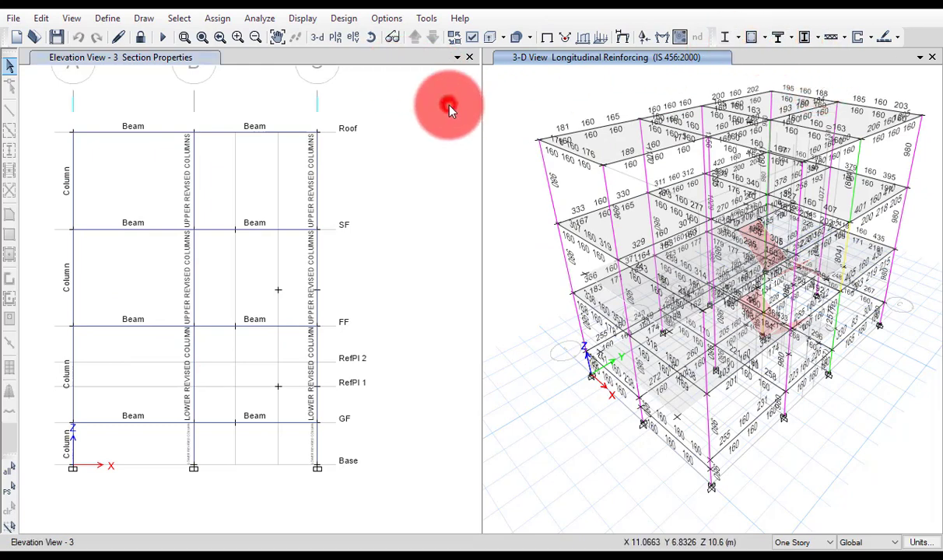
pyautogui.click(767, 36)
pyautogui.click(774, 188)
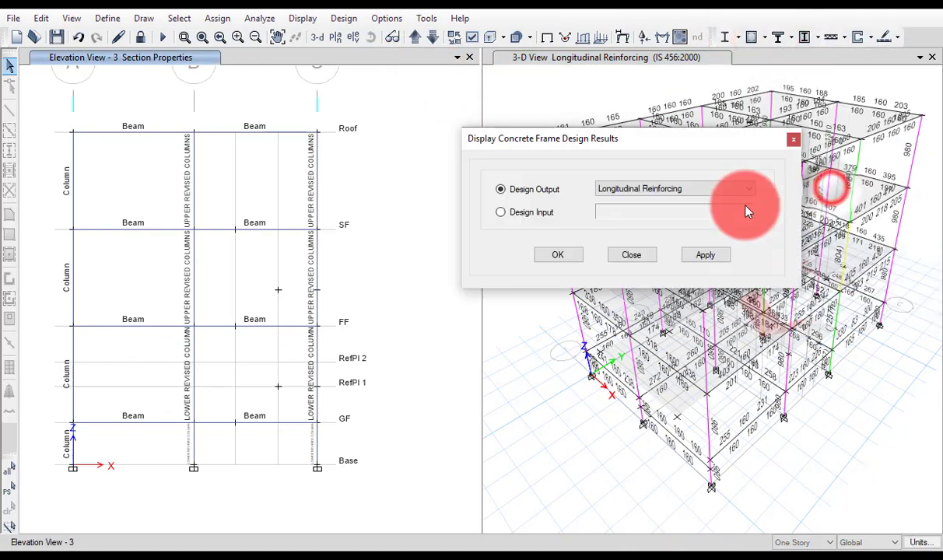
pyautogui.click(631, 189)
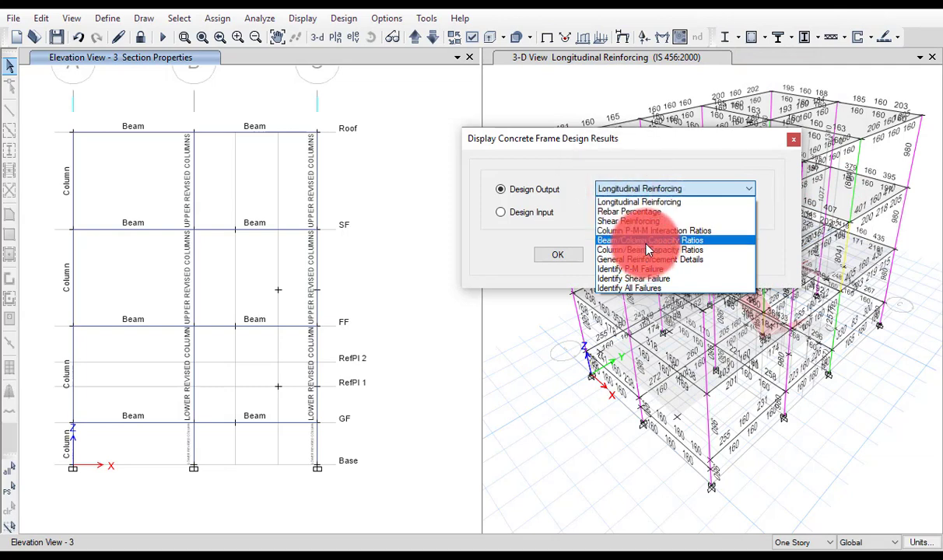
pyautogui.click(639, 202)
pyautogui.click(561, 250)
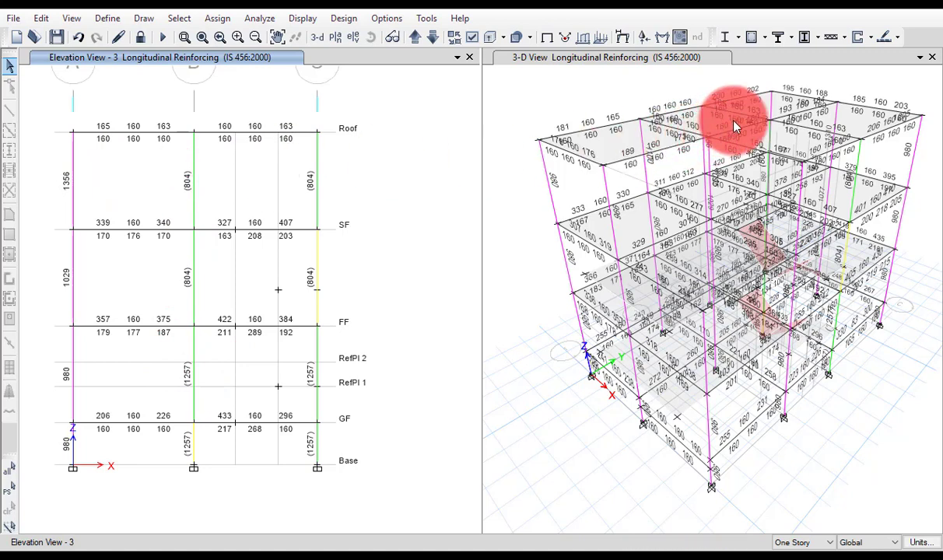
pyautogui.click(765, 38)
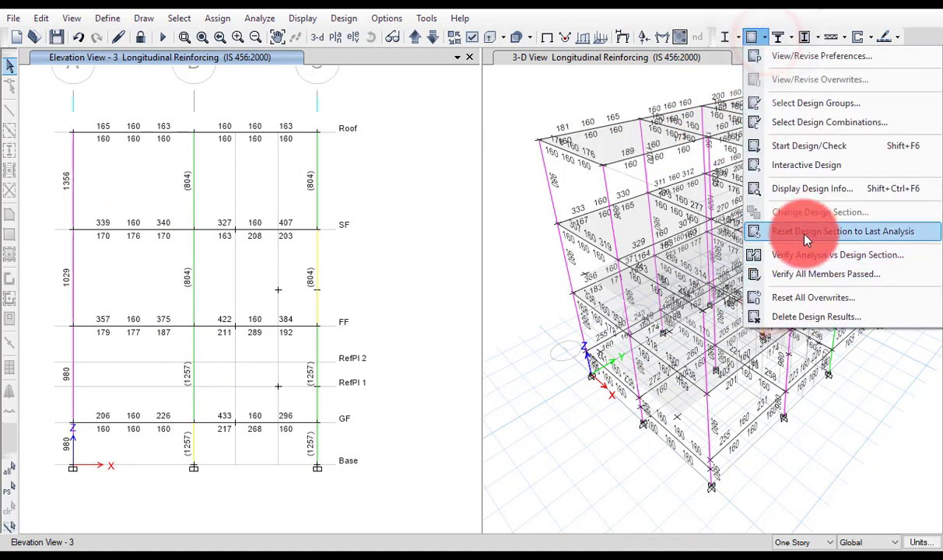
# - Set Elevation View 3 design output to Identify All Failures, revealing BCC flags on the upper columns
pyautogui.click(804, 191)
pyautogui.click(611, 189)
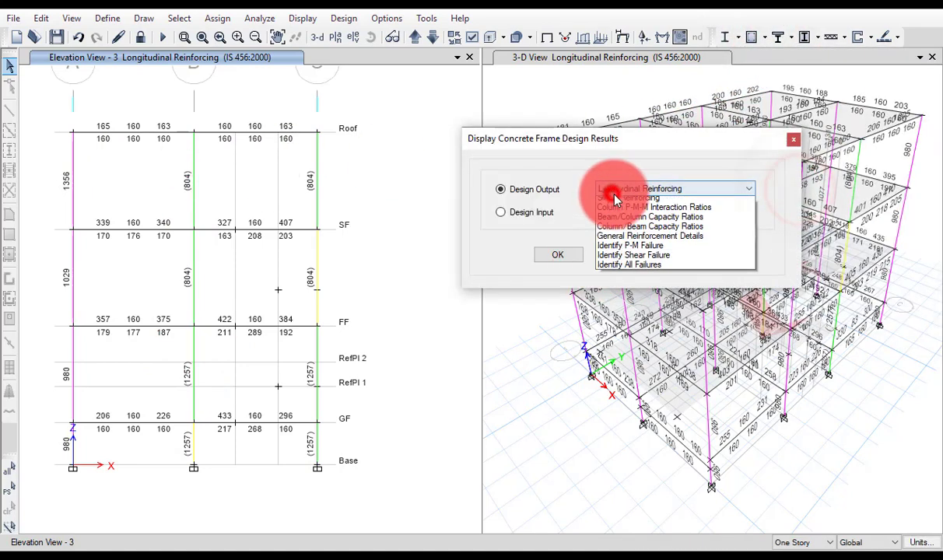
pyautogui.click(642, 288)
pyautogui.click(703, 256)
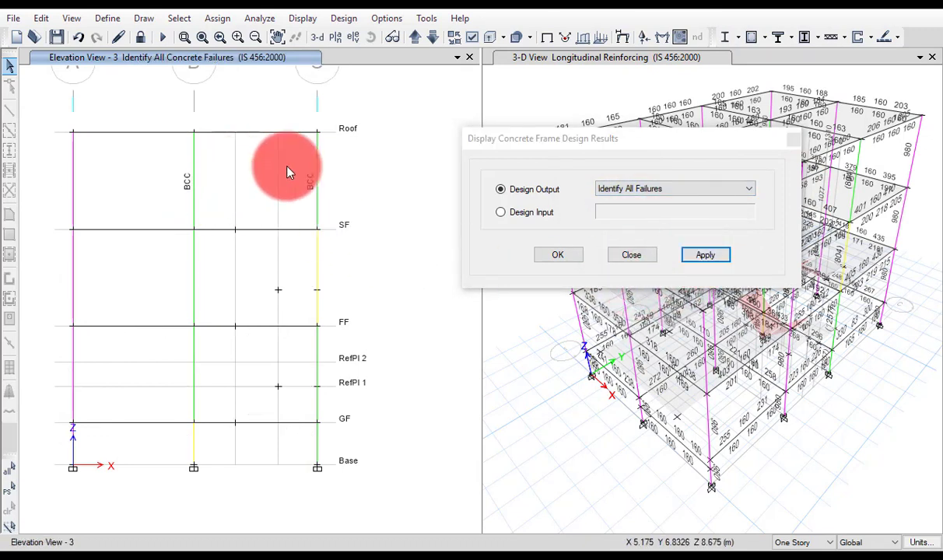
pyautogui.click(549, 256)
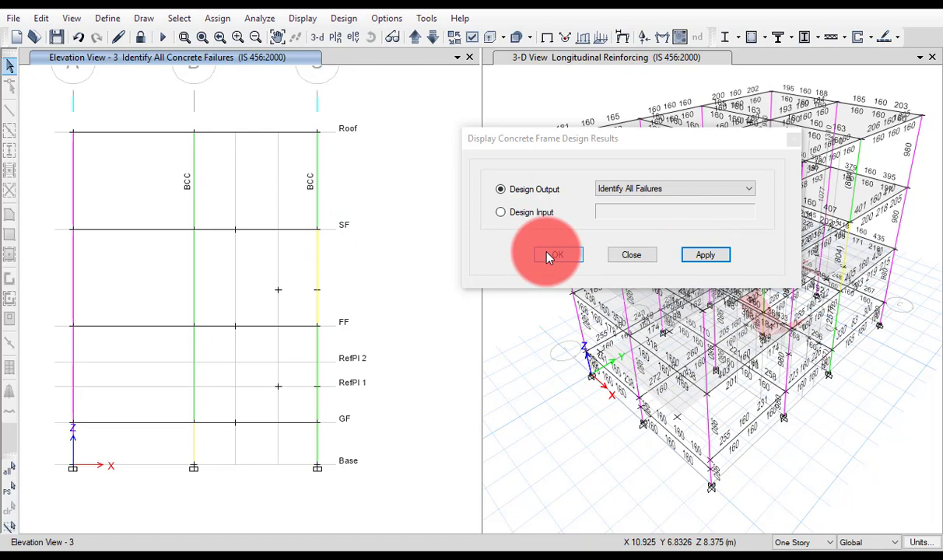
pyautogui.moveTo(550, 256)
pyautogui.mouseDown()
pyautogui.moveTo(350, 204)
pyautogui.moveTo(213, 181)
pyautogui.moveTo(164, 208)
pyautogui.moveTo(218, 230)
pyautogui.moveTo(496, 263)
pyautogui.moveTo(560, 259)
pyautogui.mouseUp()
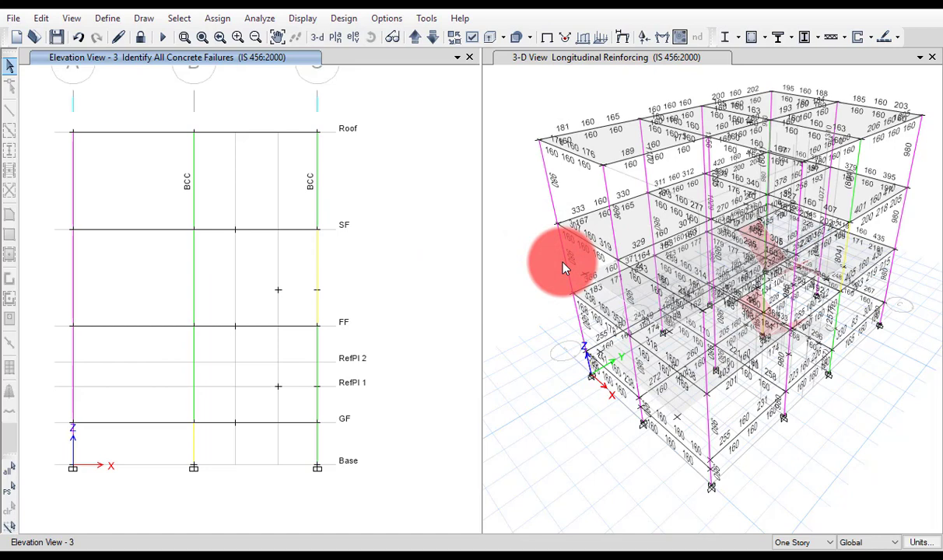
pyautogui.click(109, 19)
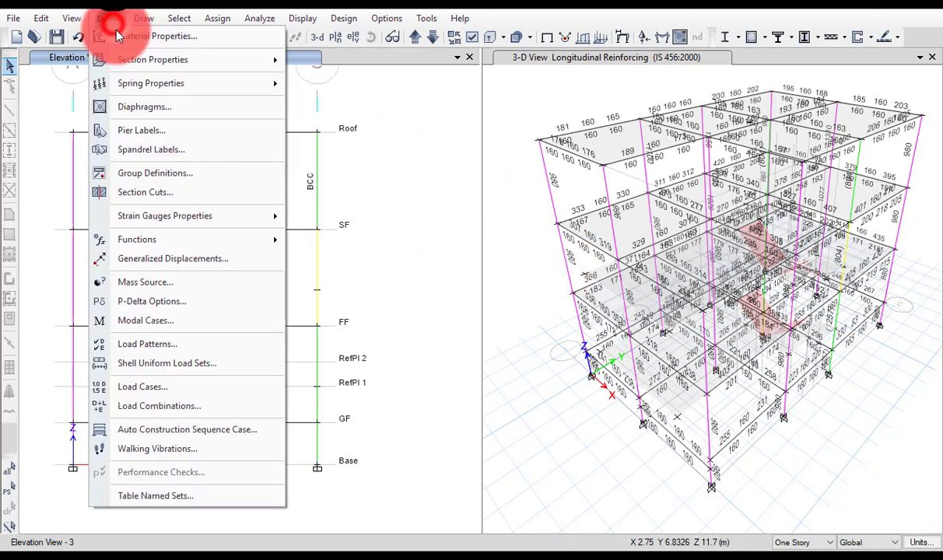
pyautogui.moveTo(121, 58)
pyautogui.click(347, 70)
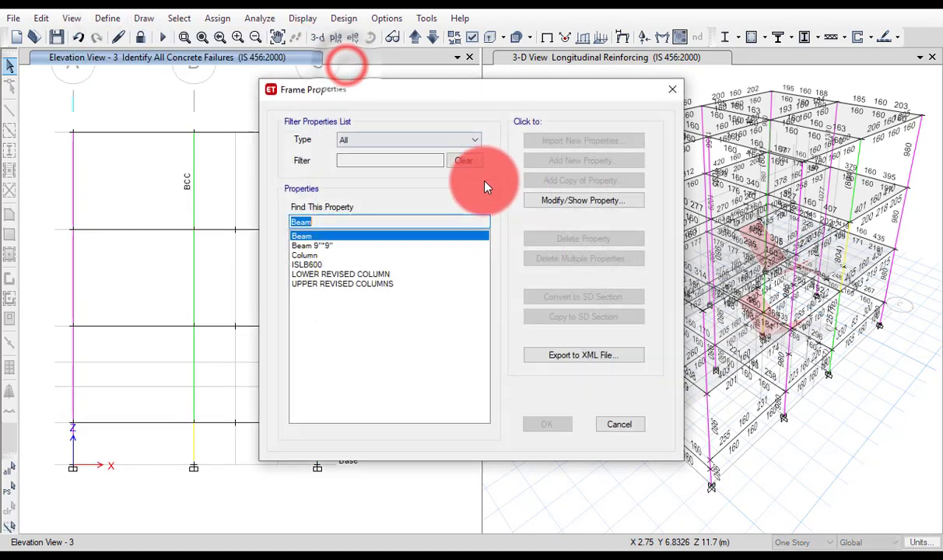
pyautogui.click(330, 275)
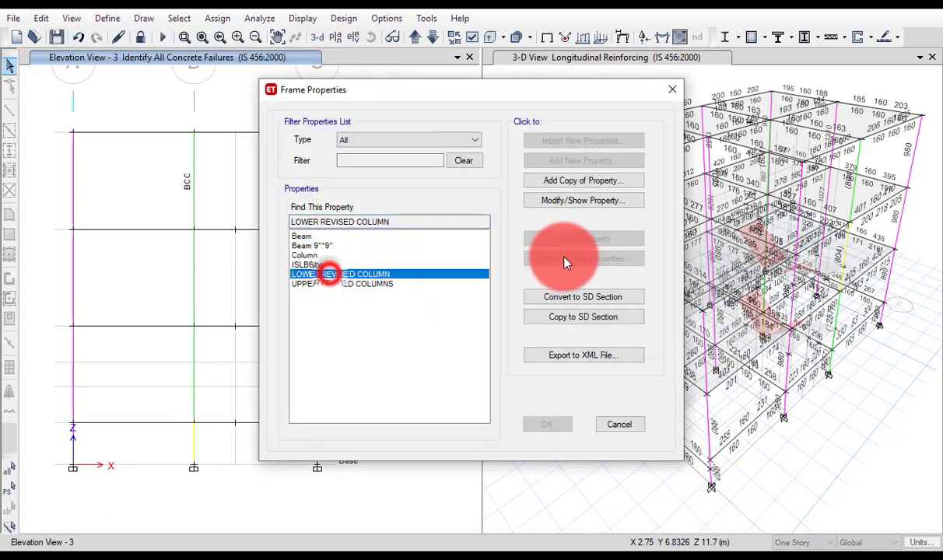
pyautogui.click(593, 200)
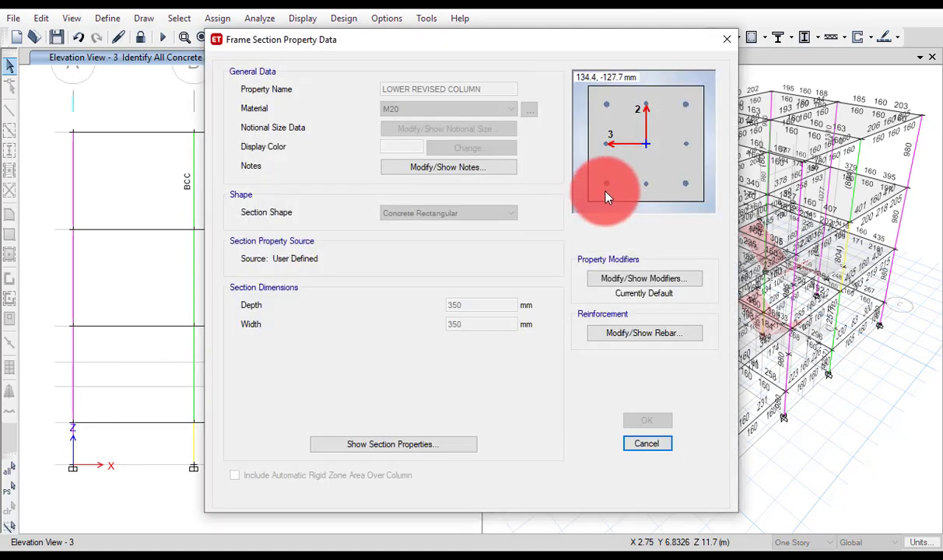
pyautogui.click(635, 333)
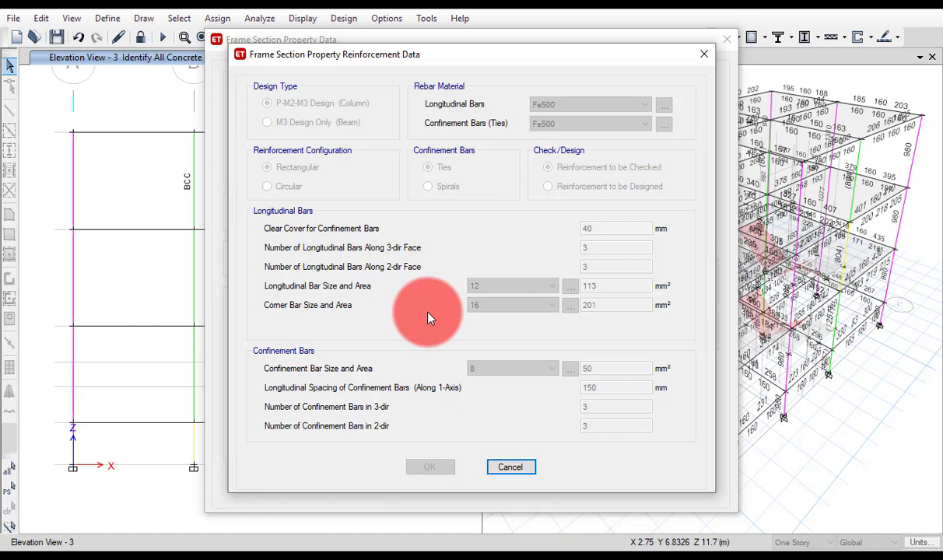
pyautogui.press('Escape')
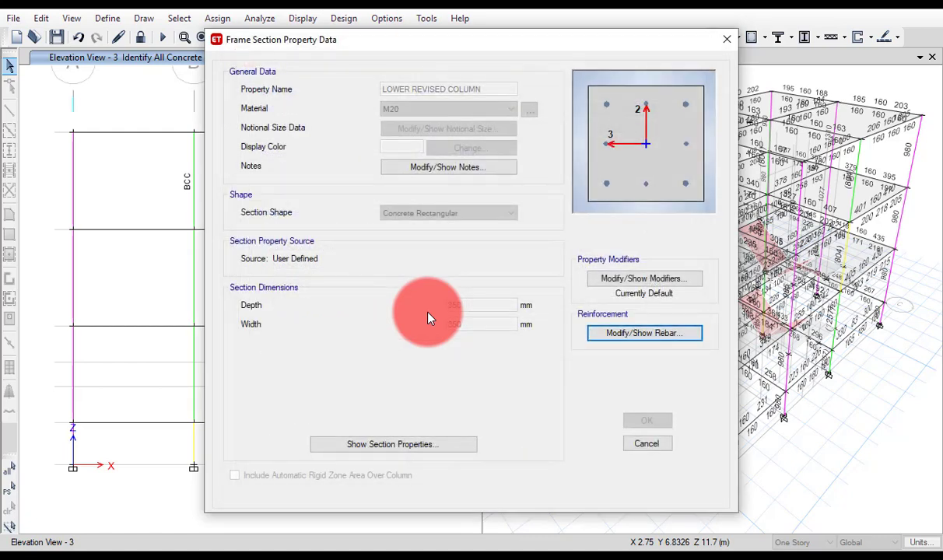
pyautogui.press('Escape')
pyautogui.press('Escape')
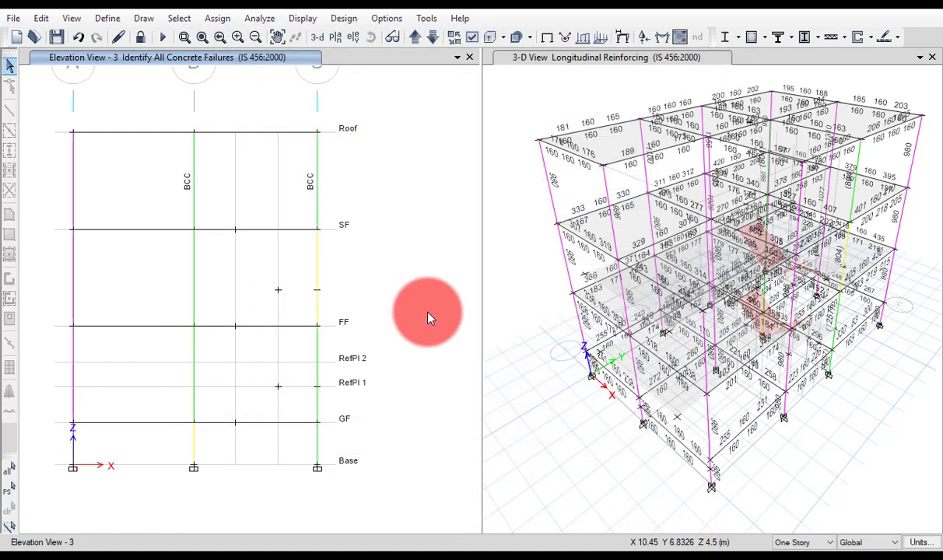